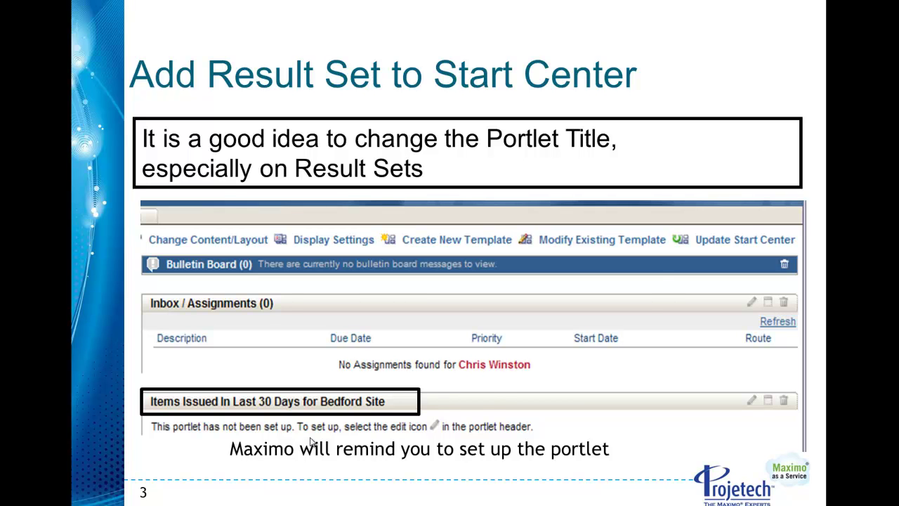
left_click(311, 440)
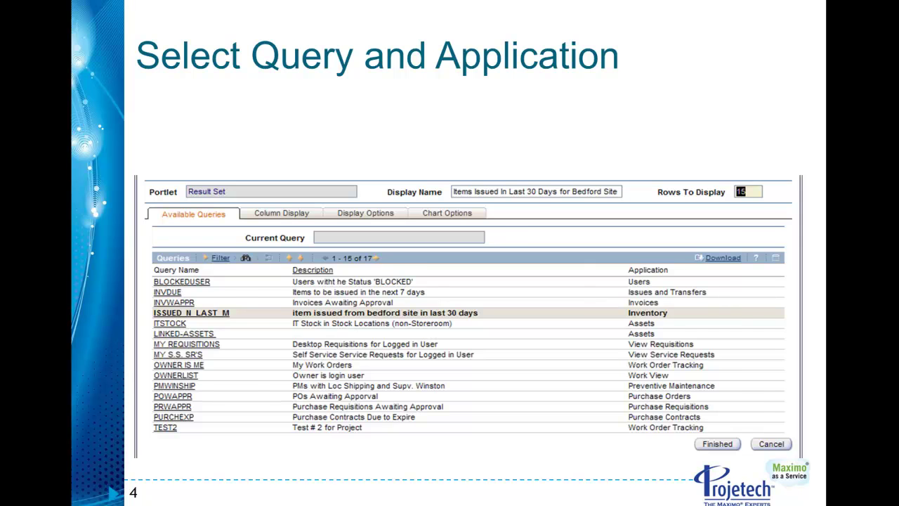
left_click(884, 304)
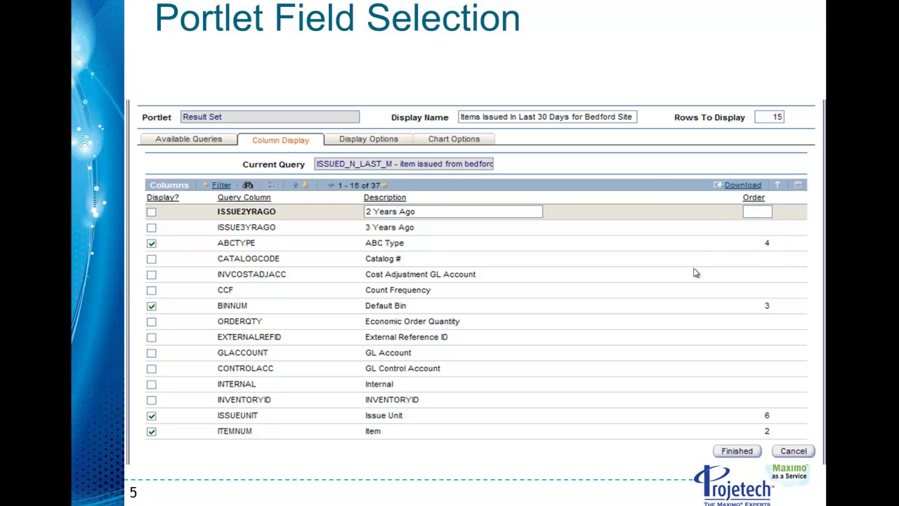
key("Right")
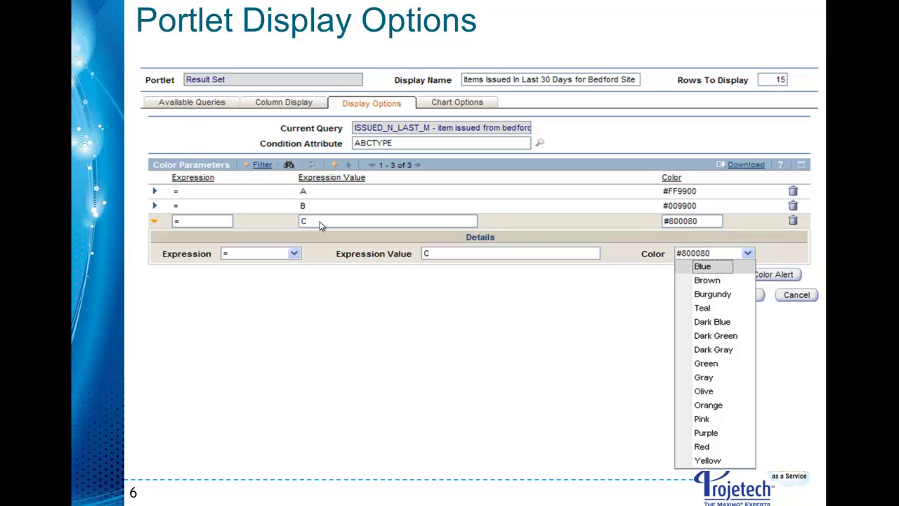
left_click(574, 194)
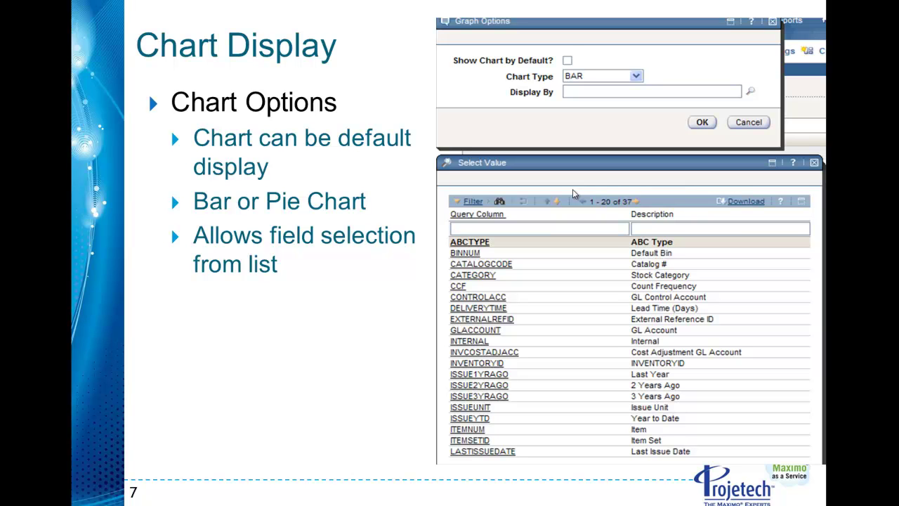
left_click(608, 210)
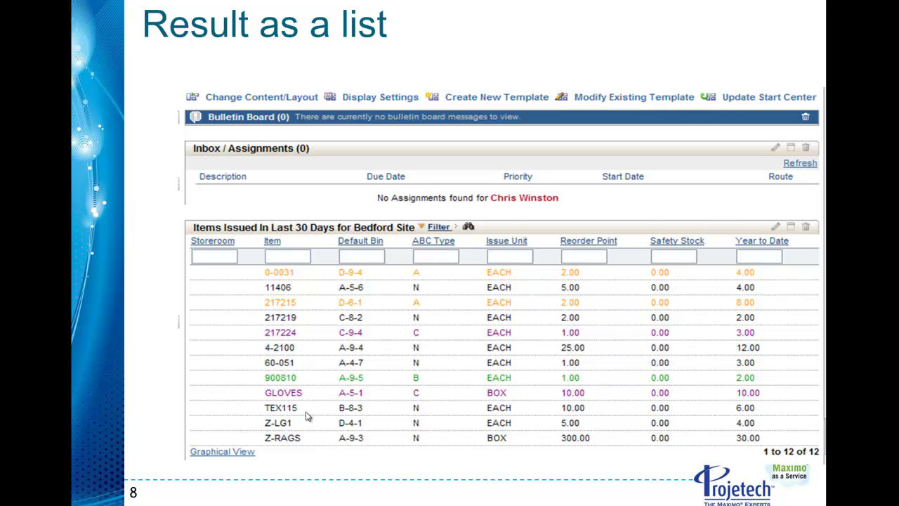
left_click(223, 455)
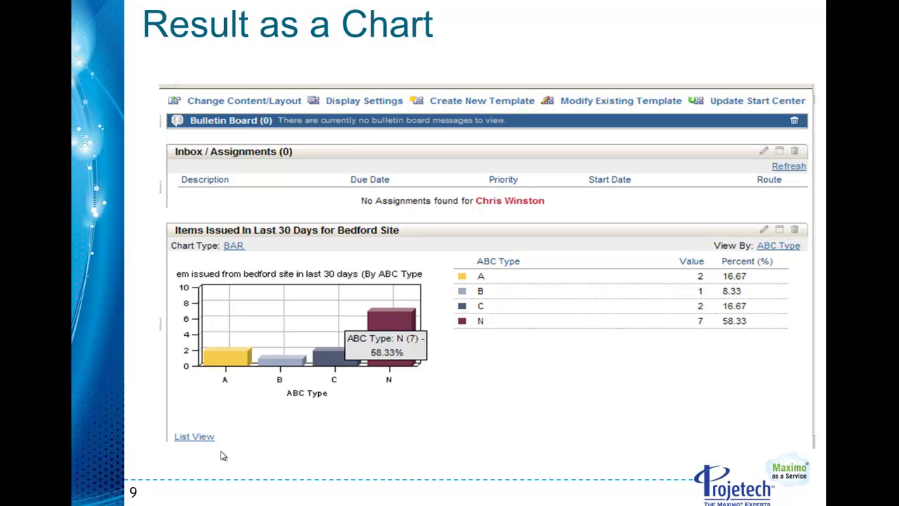
left_click(391, 330)
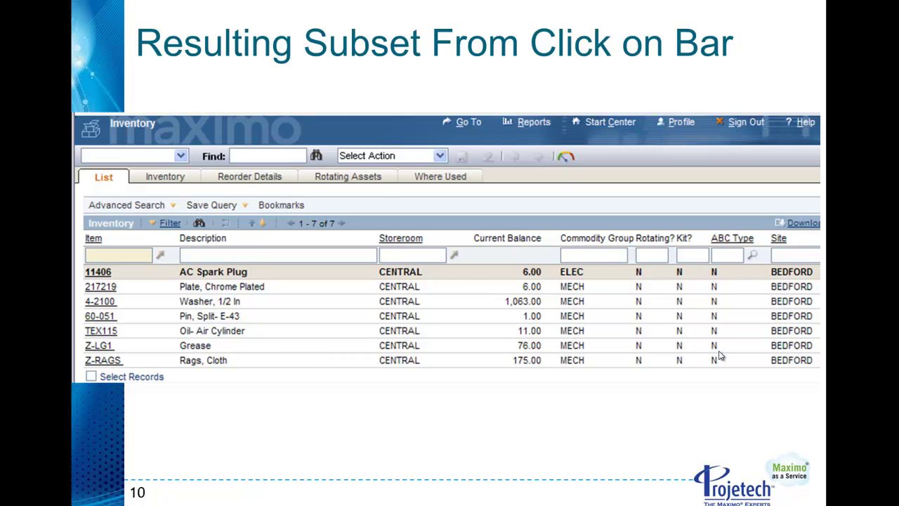
left_click(586, 387)
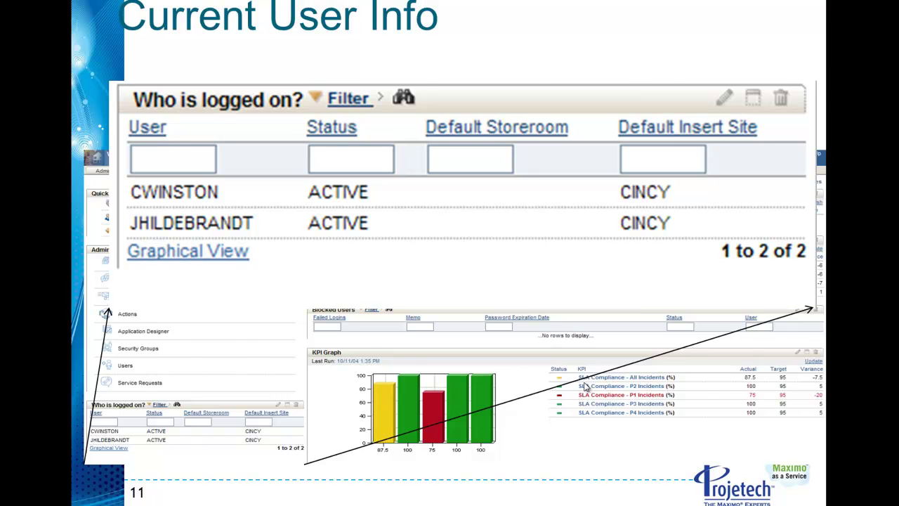
key("Right")
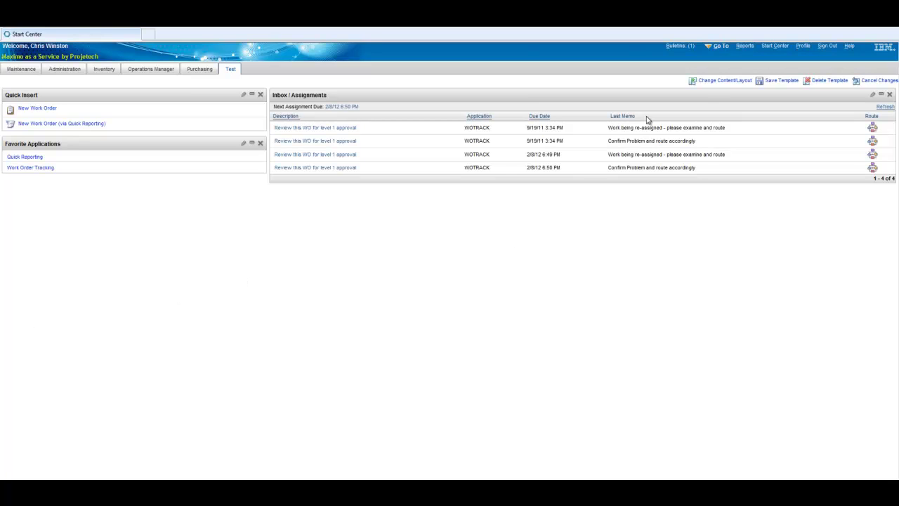
Add a Result Set portlet to both the left and right columns of the Test Start Center layout.
left_click(719, 80)
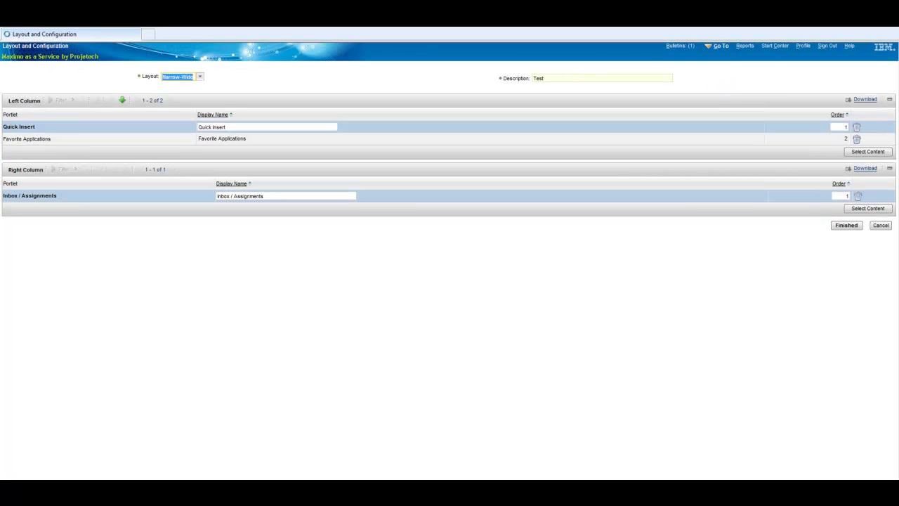
left_click(874, 151)
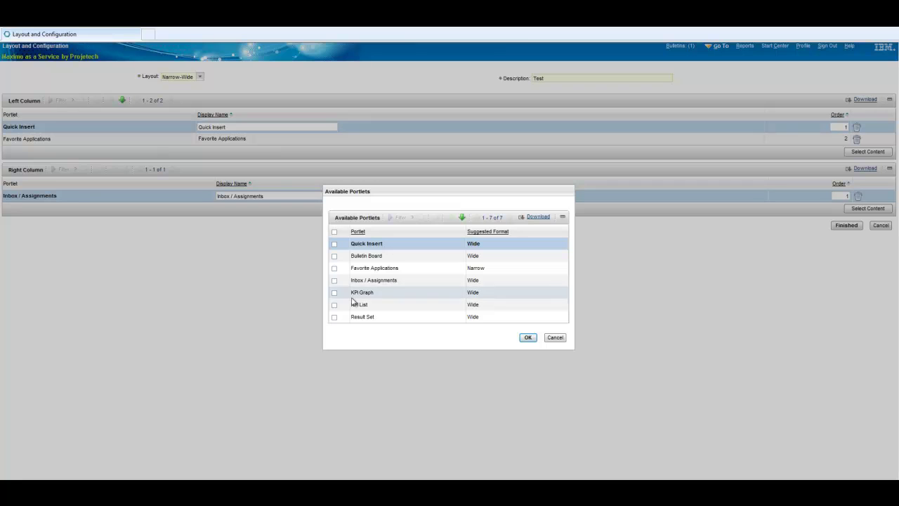
left_click(383, 318)
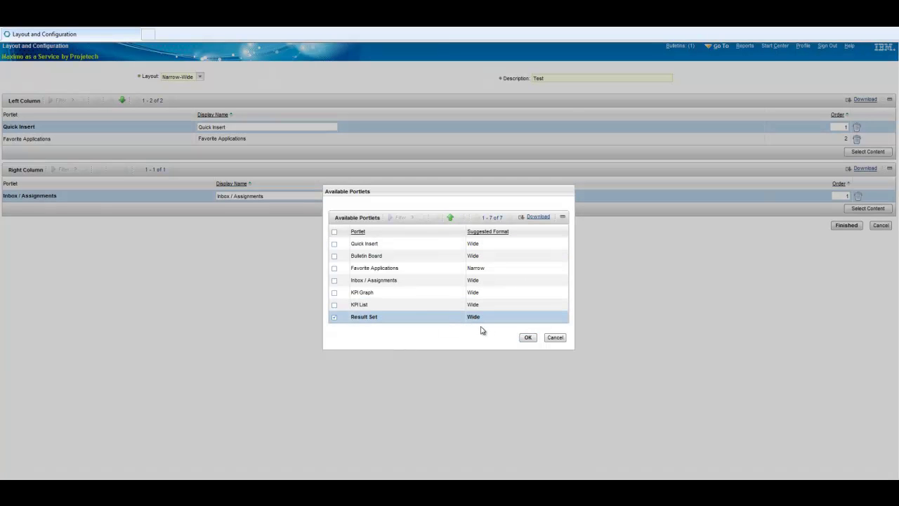
left_click(528, 337)
left_click(879, 222)
left_click(334, 317)
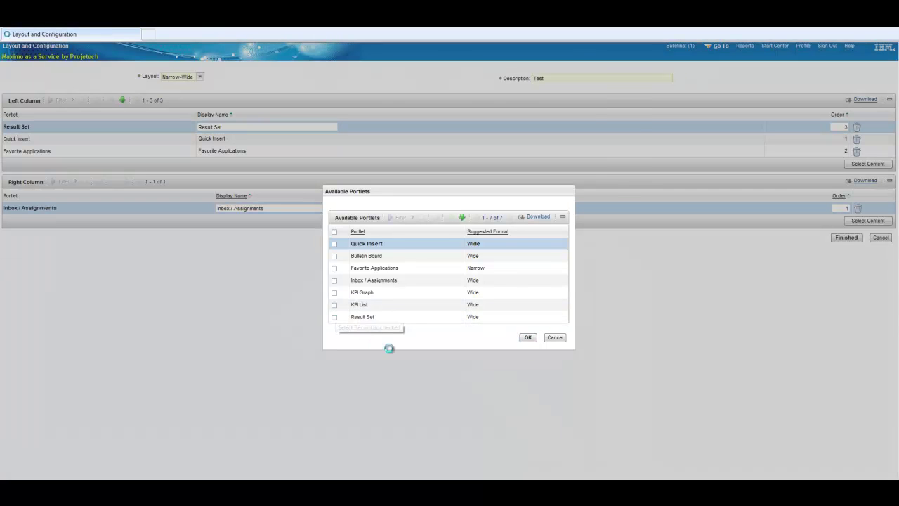
left_click(529, 337)
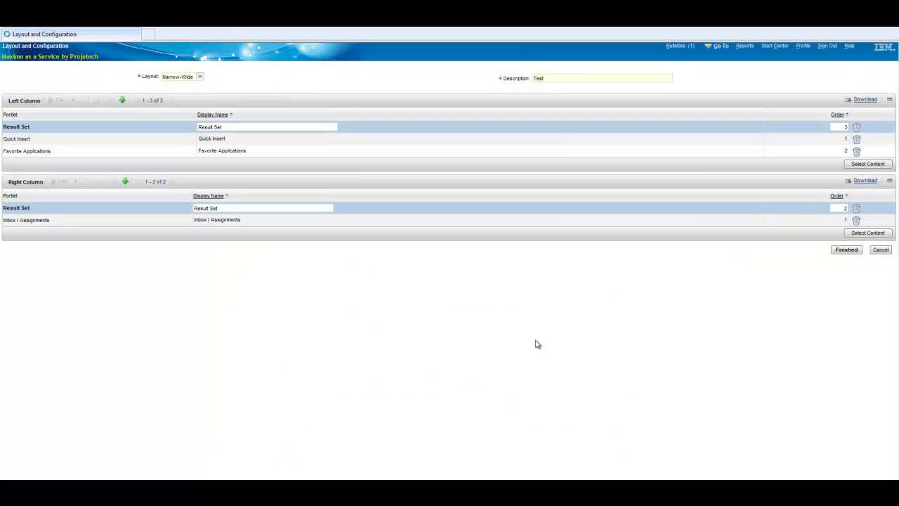
left_click(848, 249)
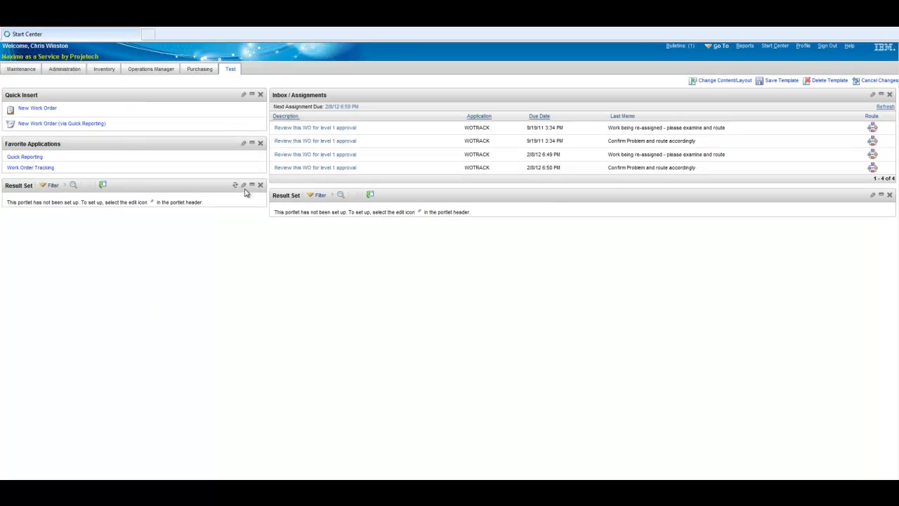
Assign the WhoIsLoggedOn query to the Result Set portlet below Favorite Applications.
left_click(244, 185)
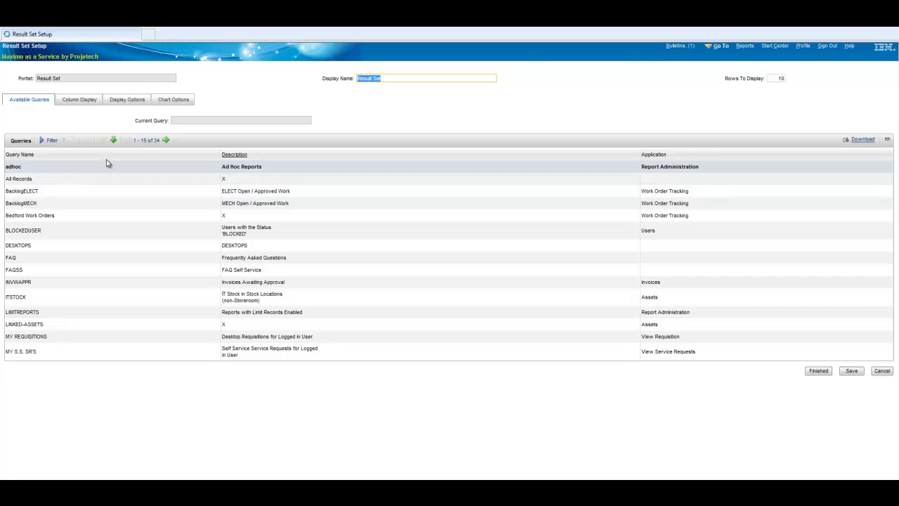
left_click(167, 141)
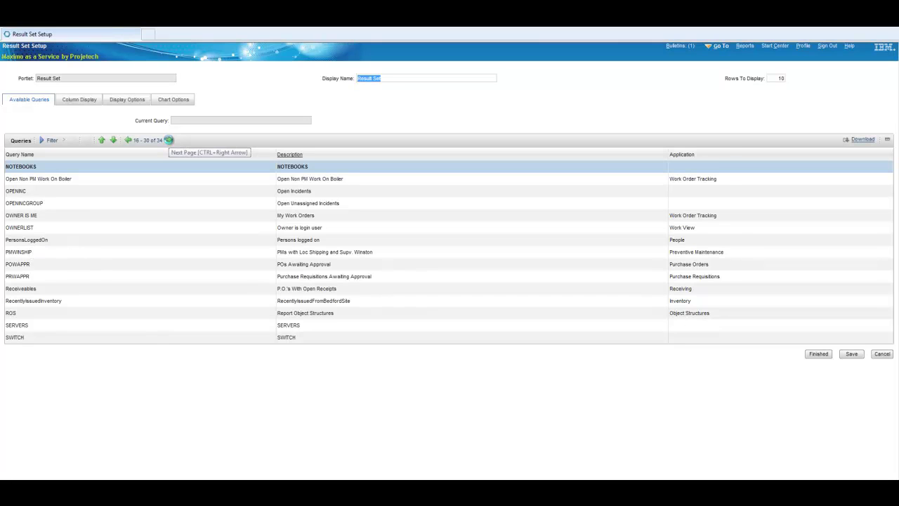
left_click(169, 140)
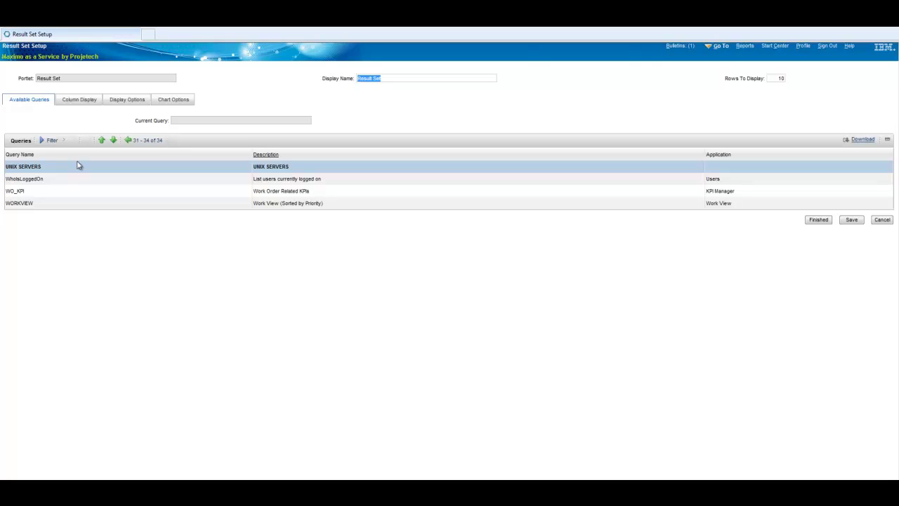
left_click(16, 178)
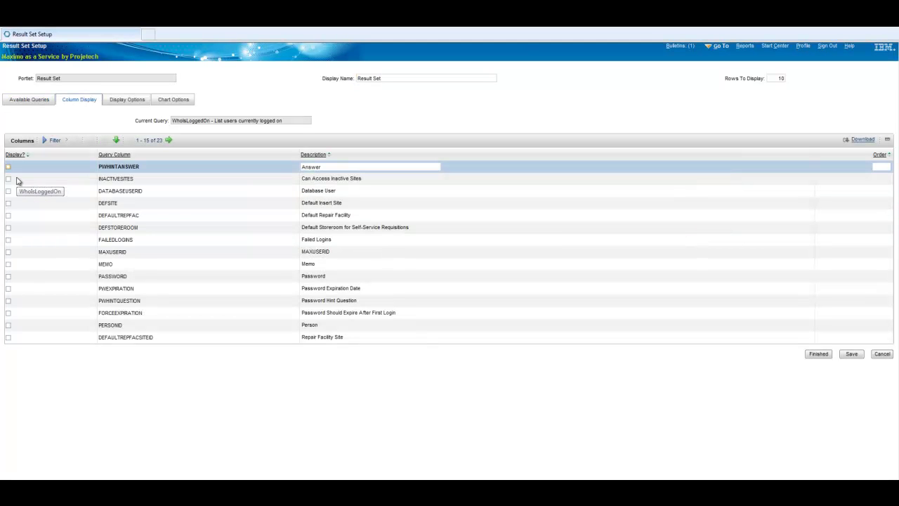
Display the Default Insert Site, Default Storeroom for Self-Service Requisitions, Failed Logins, Status and User columns, and save the portlet setup.
left_click(8, 203)
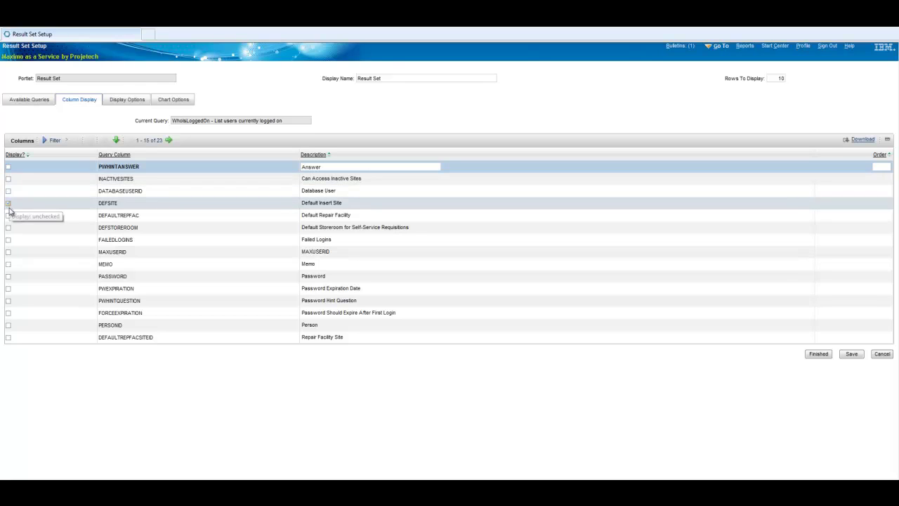
left_click(8, 227)
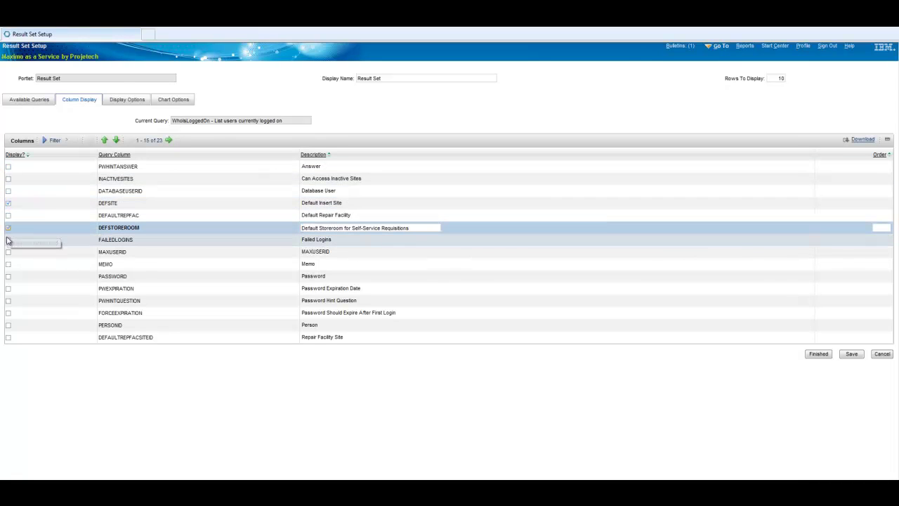
left_click(9, 241)
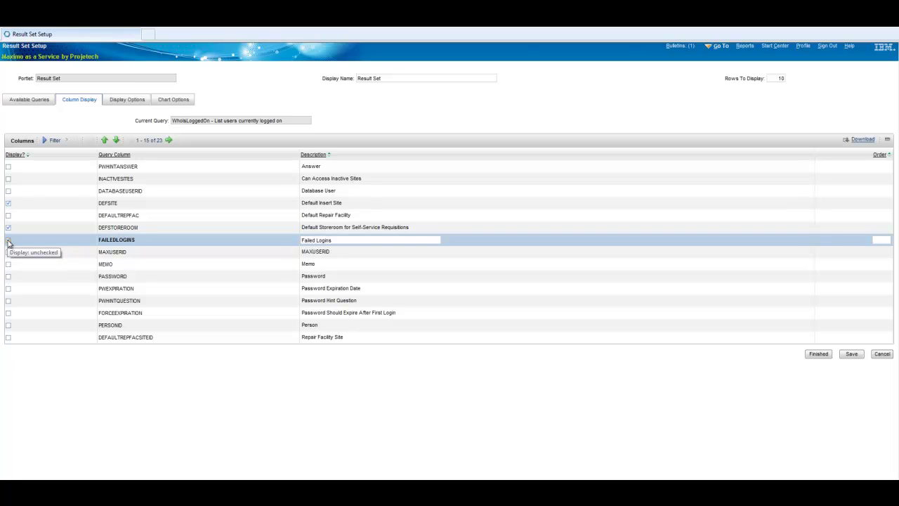
left_click(9, 242)
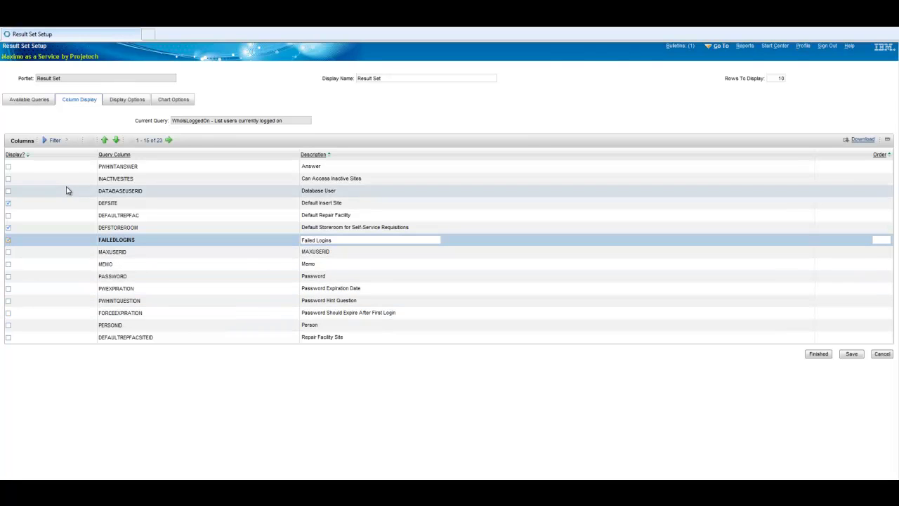
left_click(168, 141)
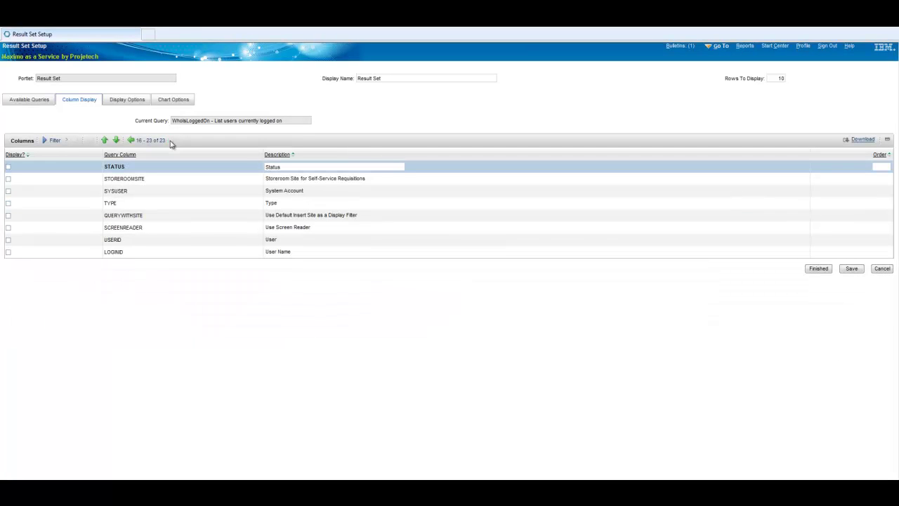
left_click(9, 169)
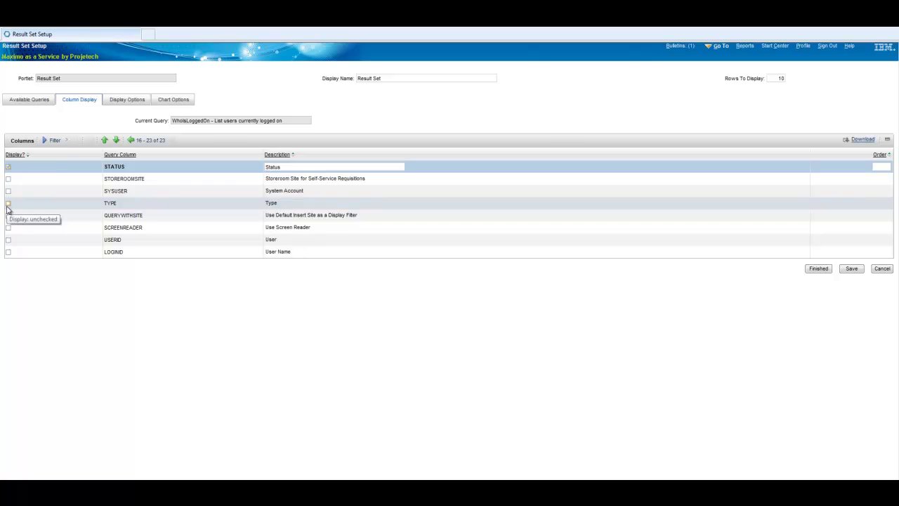
left_click(10, 242)
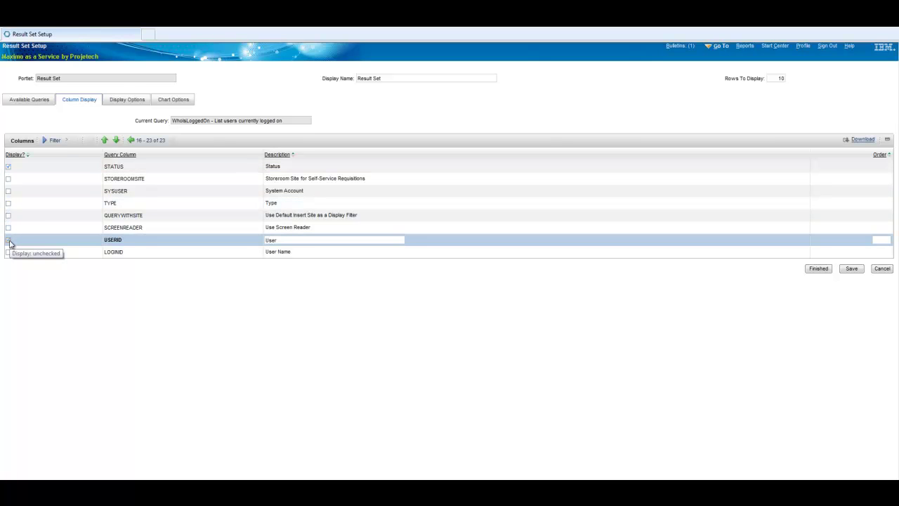
left_click(9, 241)
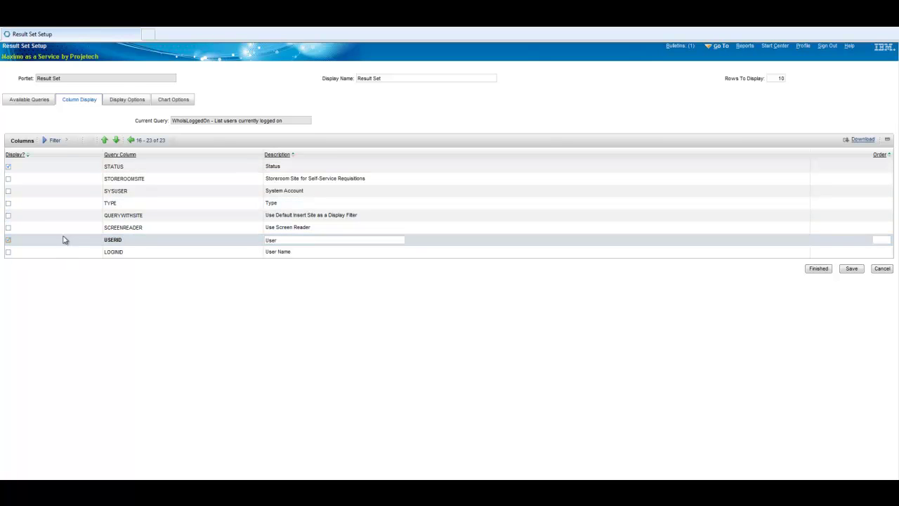
left_click(853, 269)
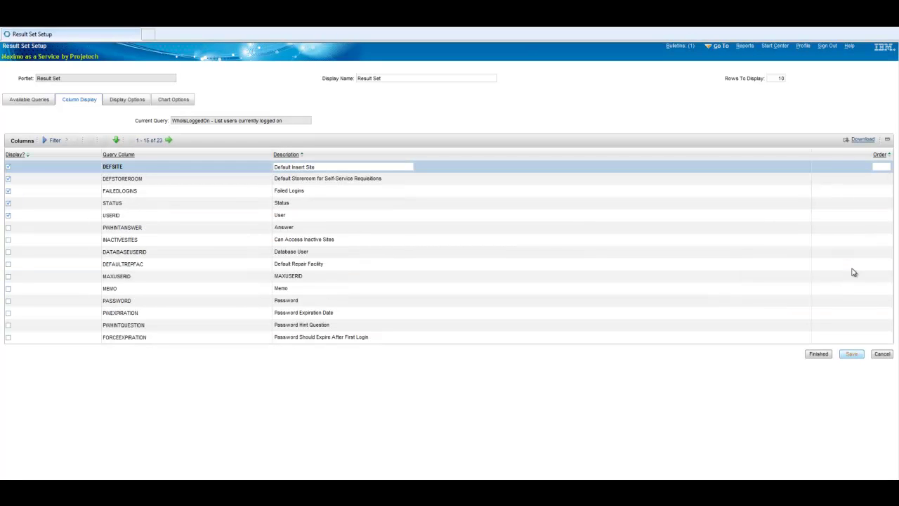
Set the portlet's display name to "Who is Logged on" and finish its setup.
left_click(425, 76)
type("Who is Logged on")
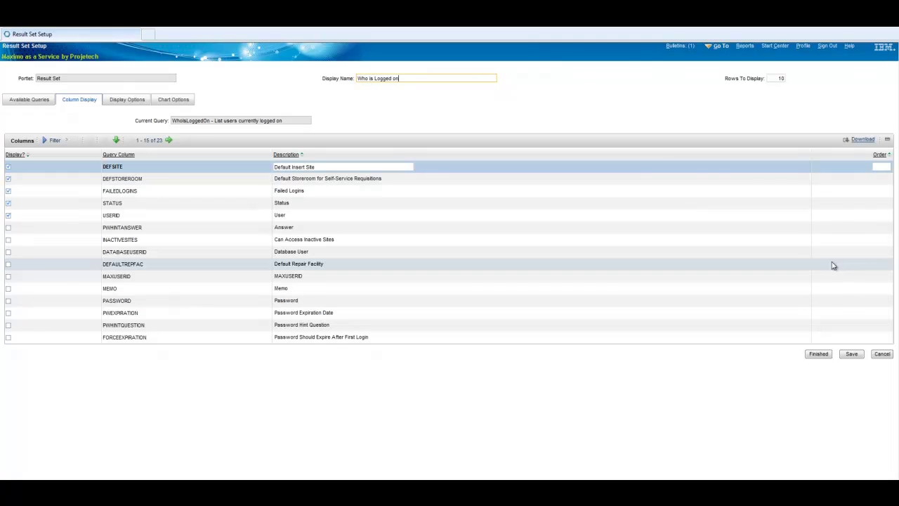
left_click(818, 353)
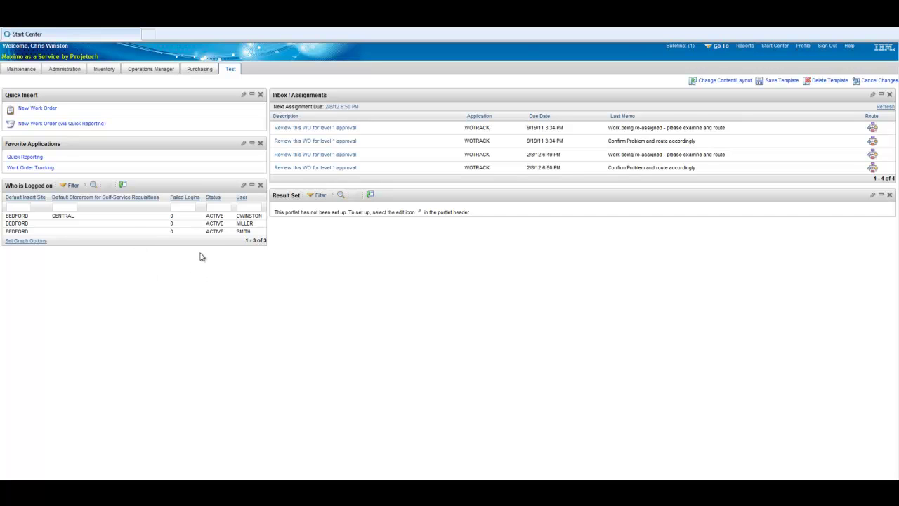
In the Who is Logged on portlet, order the columns User 1, Failed Logins 2, Default Insert Site 3, Default Storeroom 4 and Status 5.
left_click(243, 185)
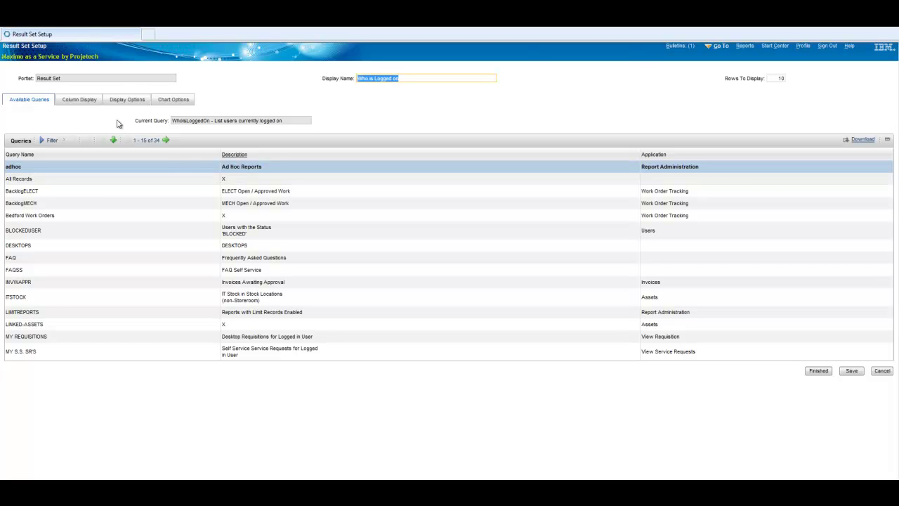
left_click(79, 99)
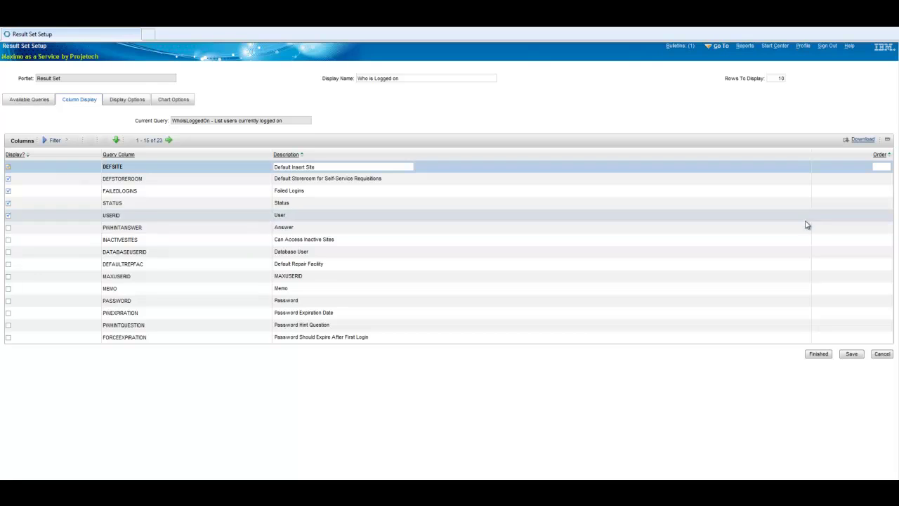
left_click(885, 215)
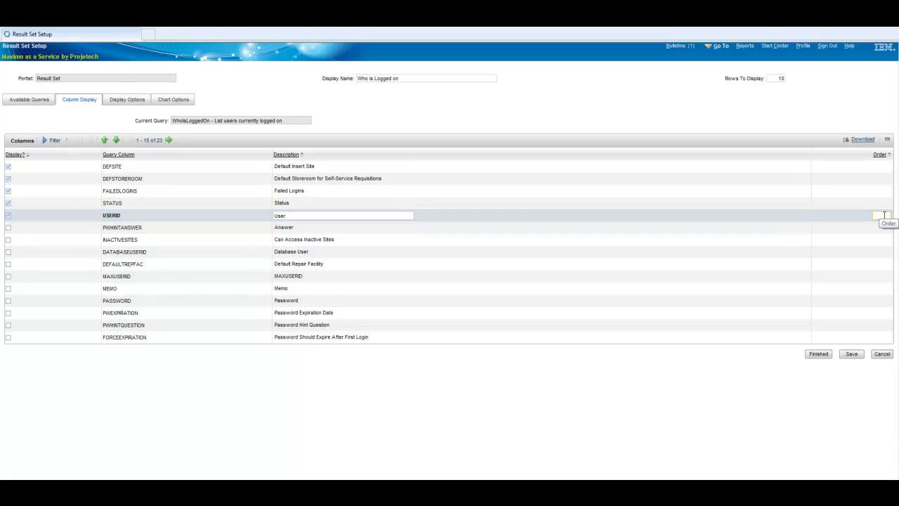
type("1")
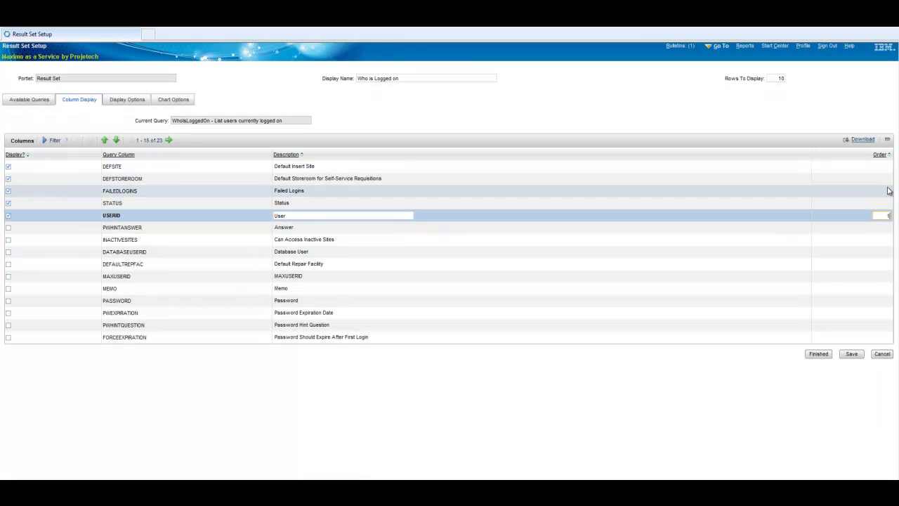
left_click(887, 191)
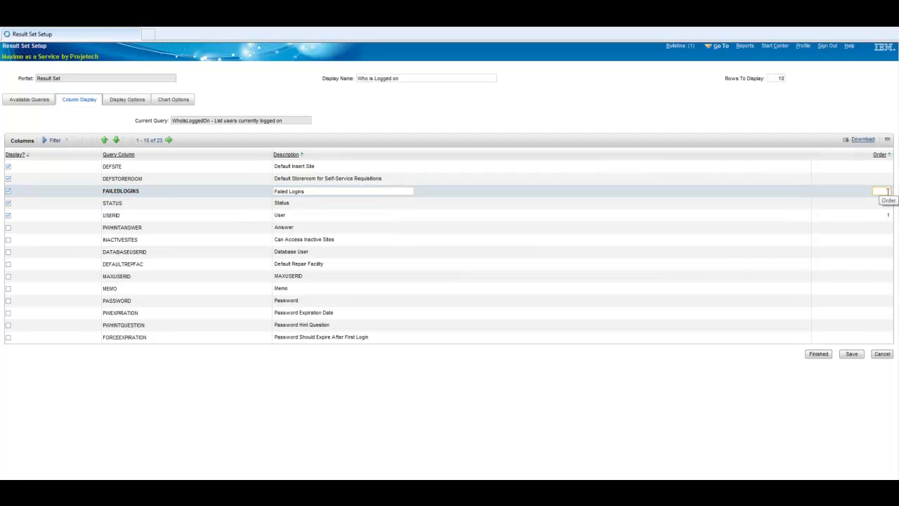
type("2")
left_click(883, 167)
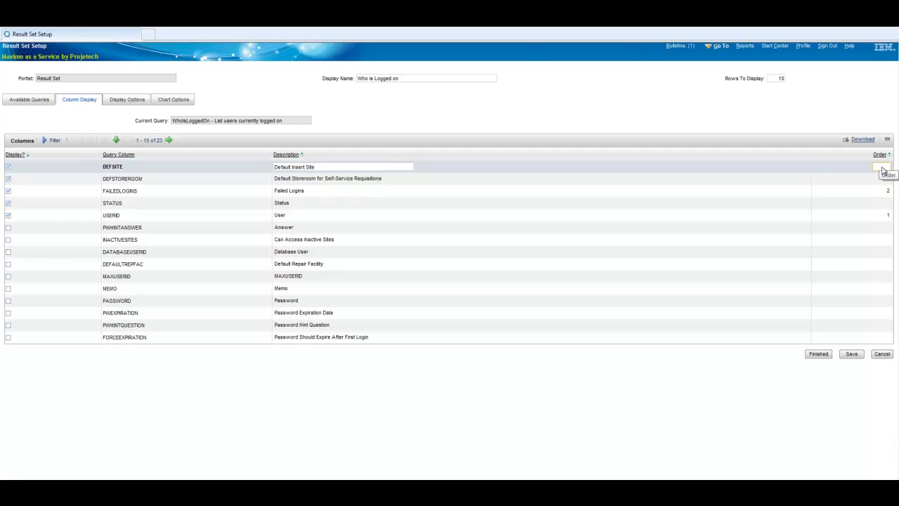
type("3")
left_click(885, 178)
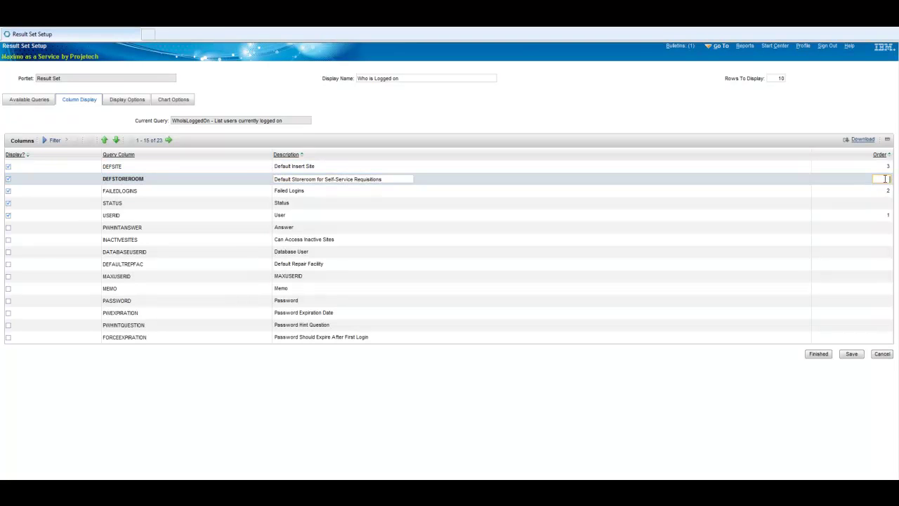
type("4")
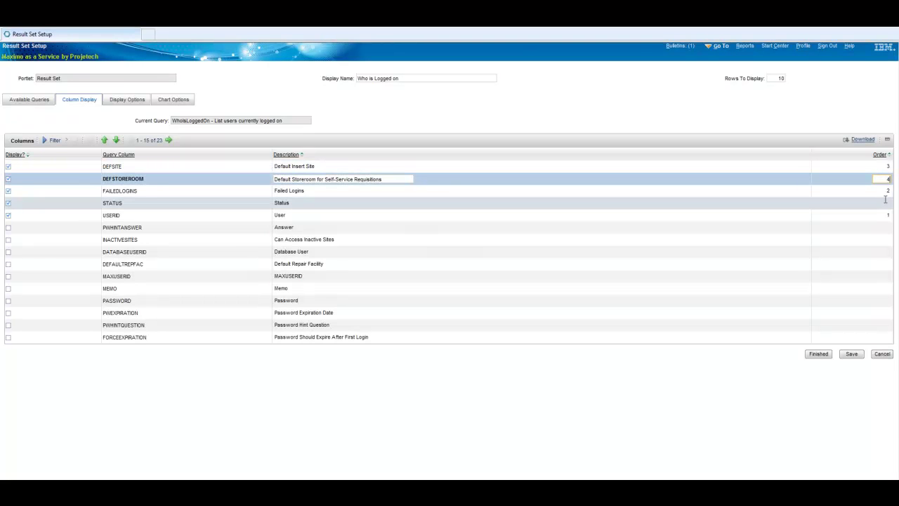
left_click(886, 202)
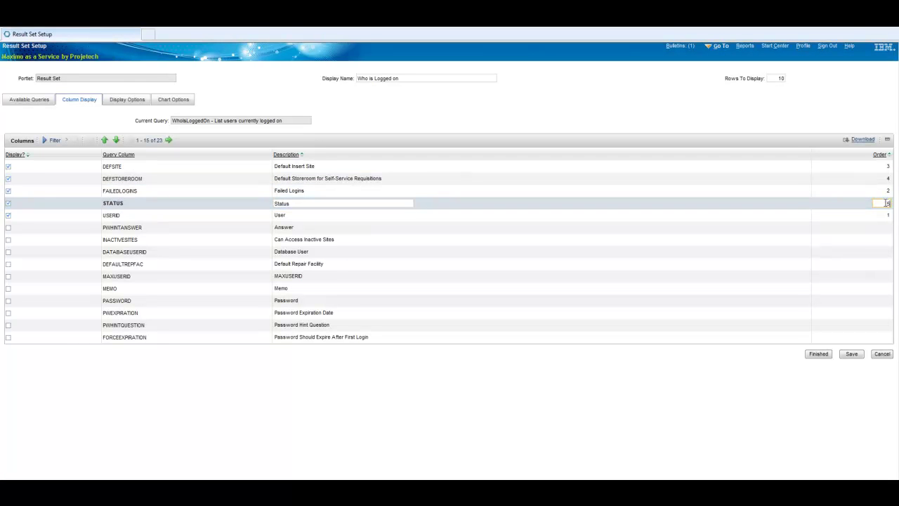
type("5")
Shorten the description of the DEFSTOREROOM column to "Default Store".
left_click(356, 178)
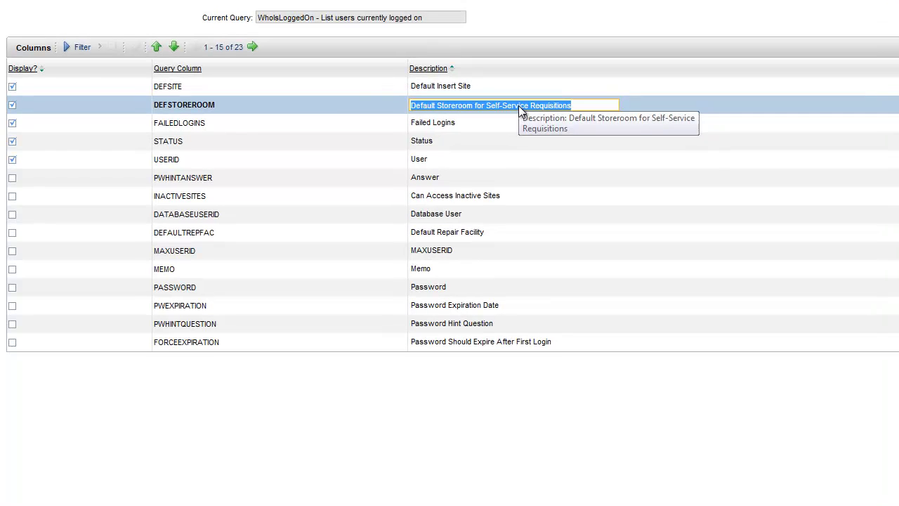
type("Def")
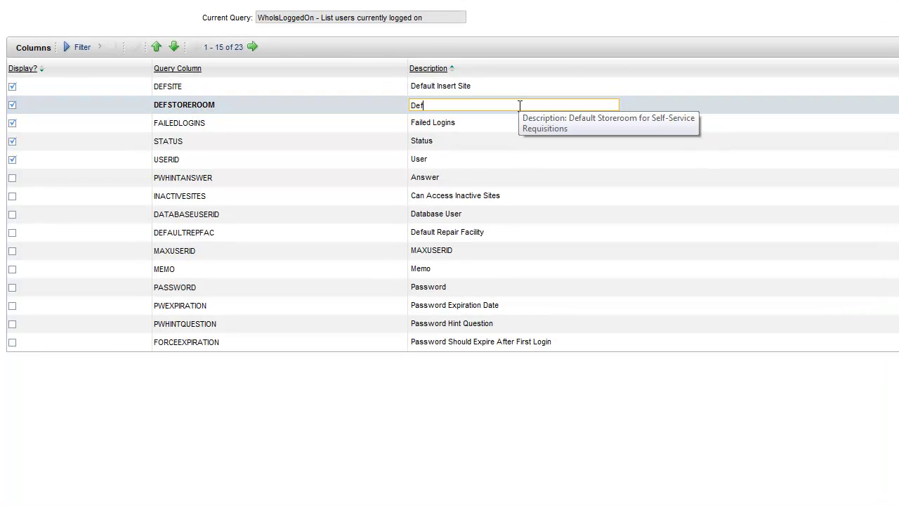
type("ault Store")
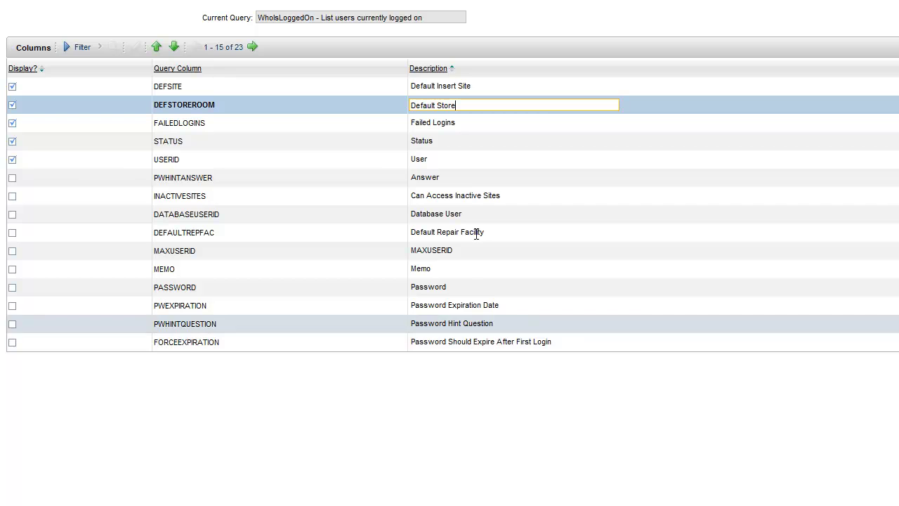
Display the QUERYWITHSITE column as well, with the description "DefSiteFilter?", and finish the portlet setup.
left_click(255, 46)
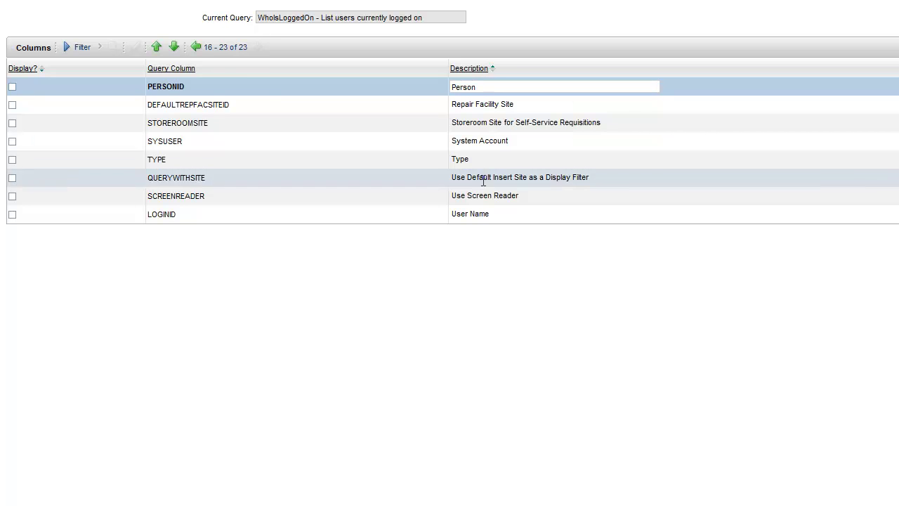
left_click(12, 178)
left_click(611, 172)
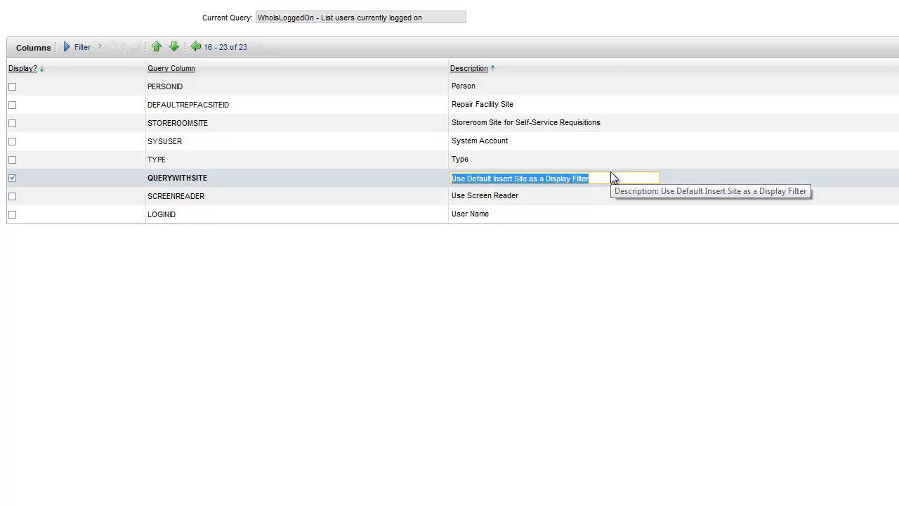
type("D")
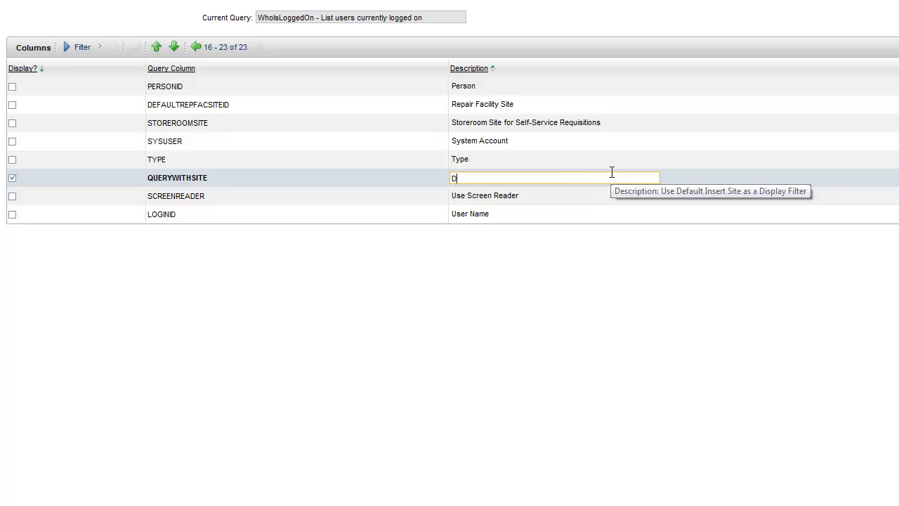
type("efSiteFilter?")
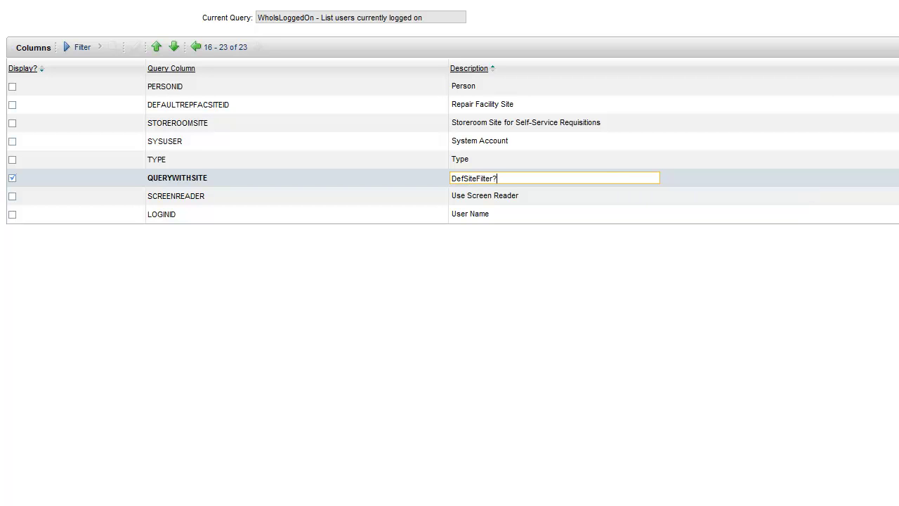
key("Tab")
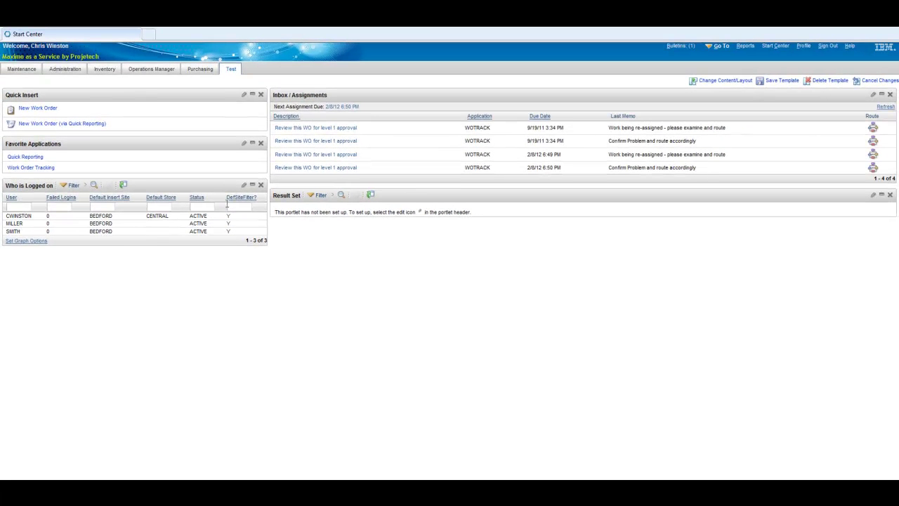
left_click(241, 207)
Assign the Receiveables query to the unconfigured Result Set portlet and set its display name to "P.O.s with open receipts".
left_click(874, 196)
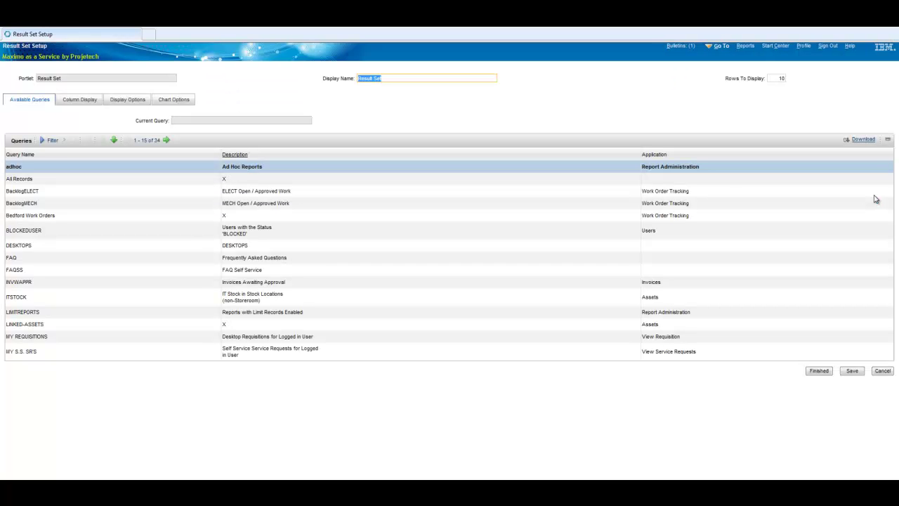
left_click(167, 141)
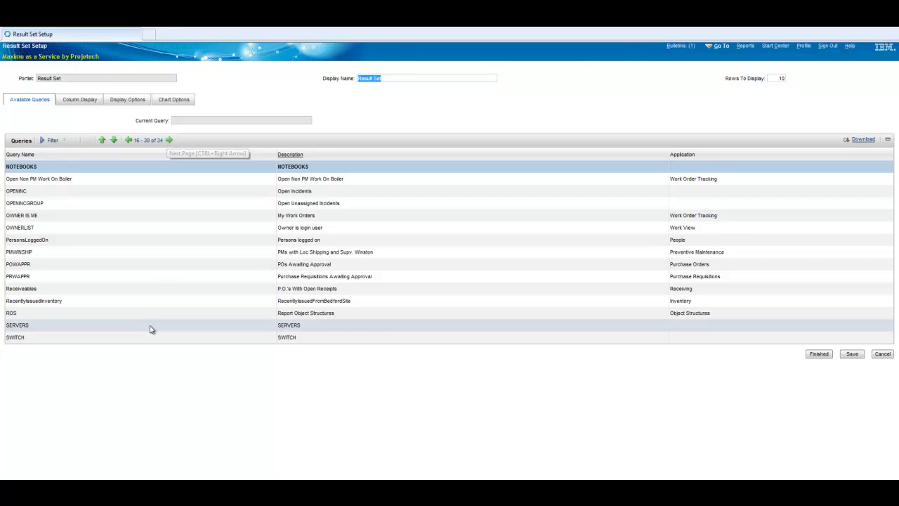
left_click(28, 290)
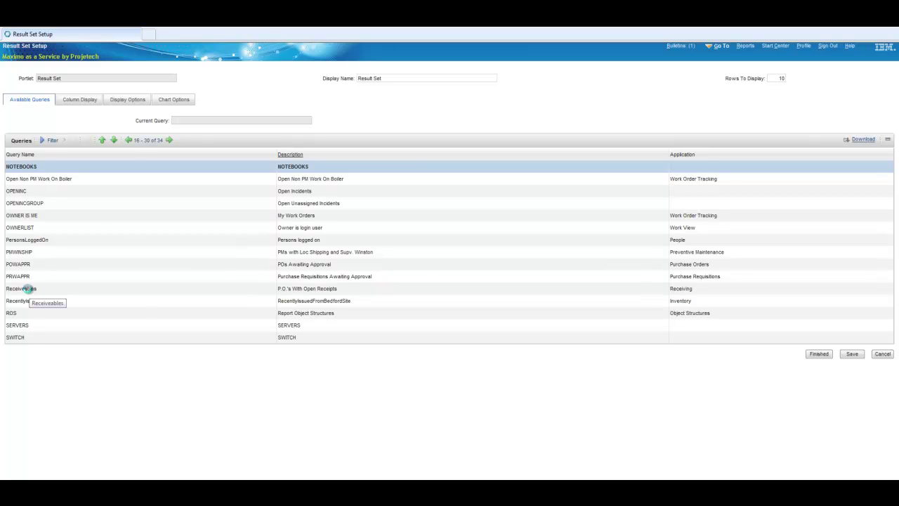
left_click(402, 80)
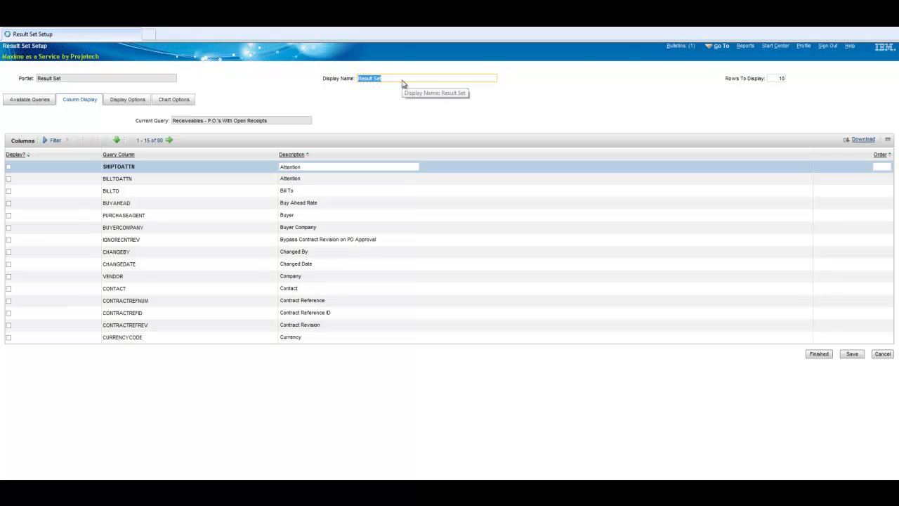
type("P.O.s with op")
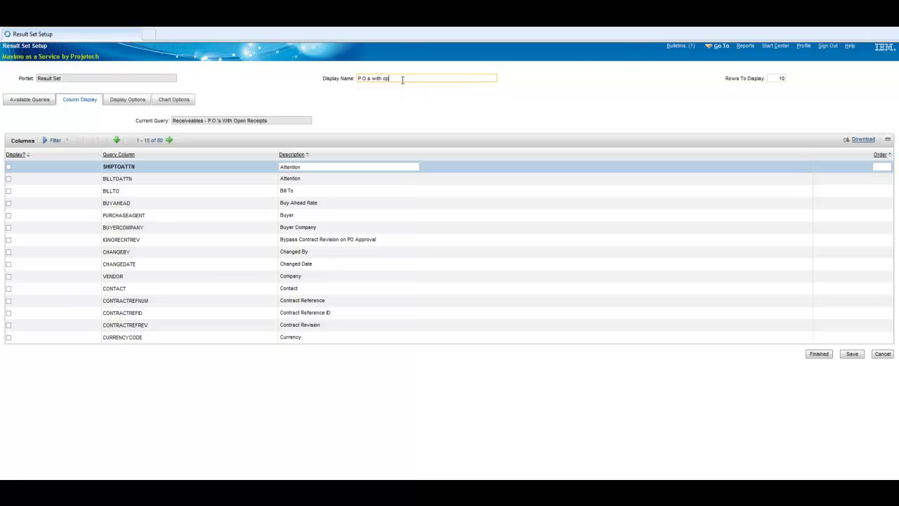
type("en receipts")
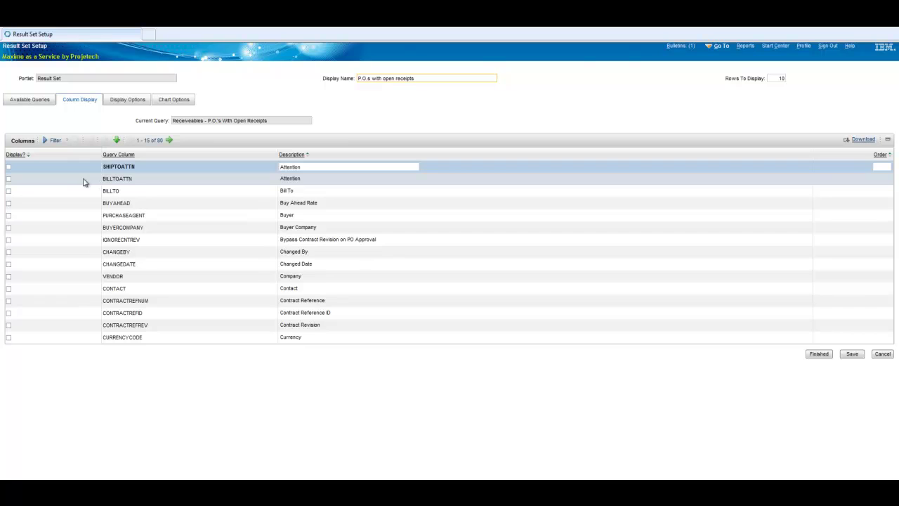
Filter the available query columns by "ponum,desc,order,change,status,cost".
left_click(56, 141)
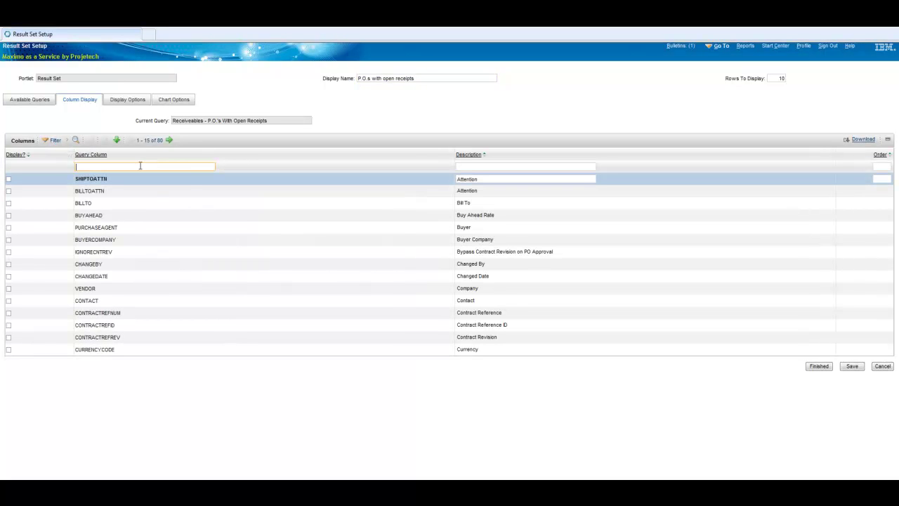
type("ponum,desc")
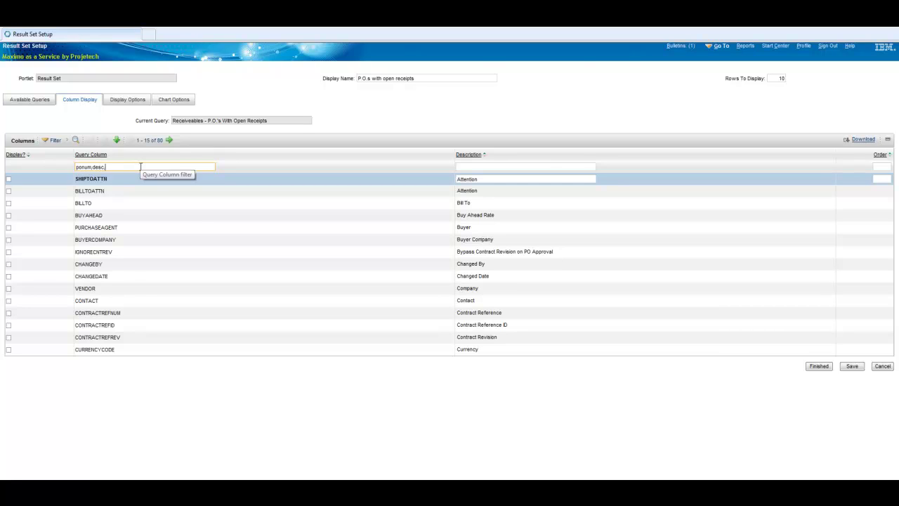
type(",order,change,status,cost")
key("Return")
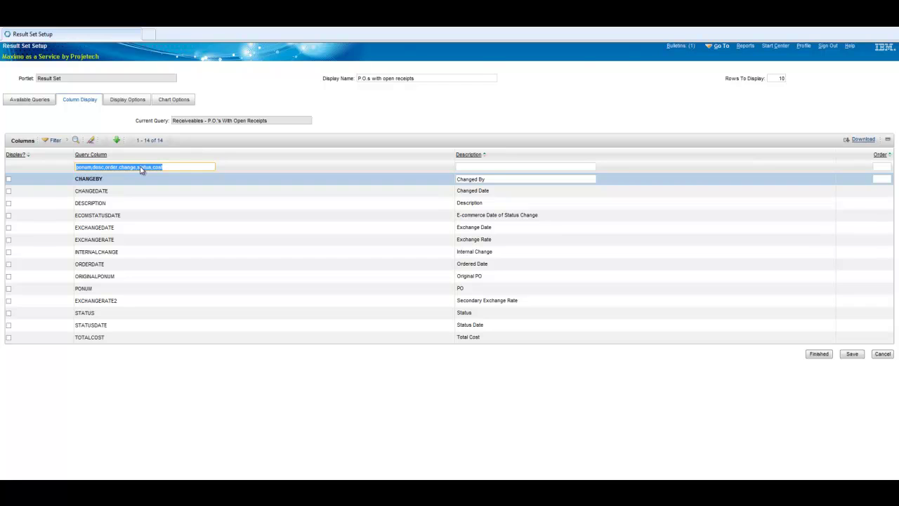
Display the Changed By, Changed Date, Description, Ordered Date, PO, Status and Total Cost columns, and finish the portlet setup.
left_click(9, 178)
left_click(9, 191)
left_click(9, 203)
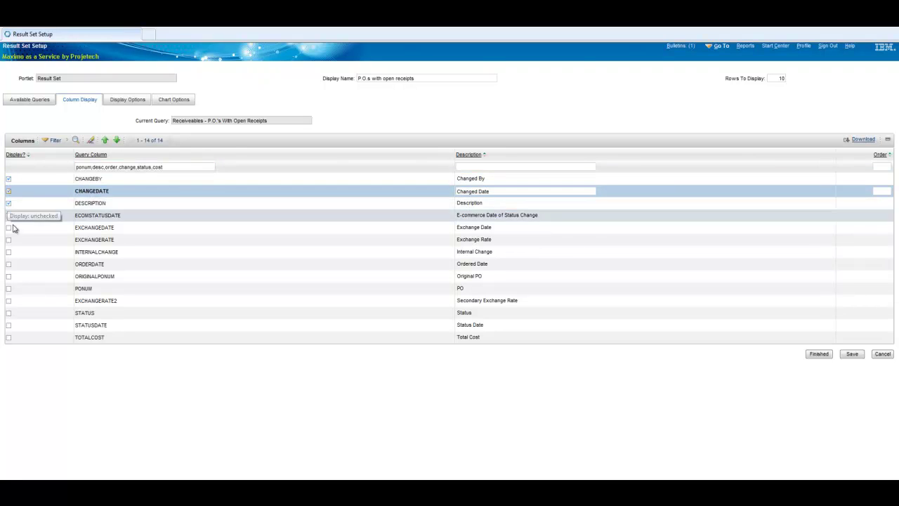
left_click(9, 264)
left_click(9, 289)
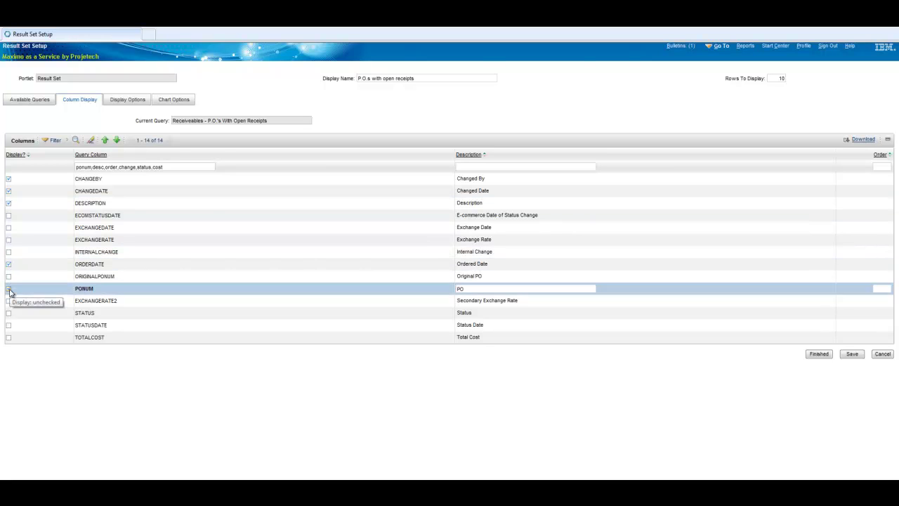
left_click(9, 313)
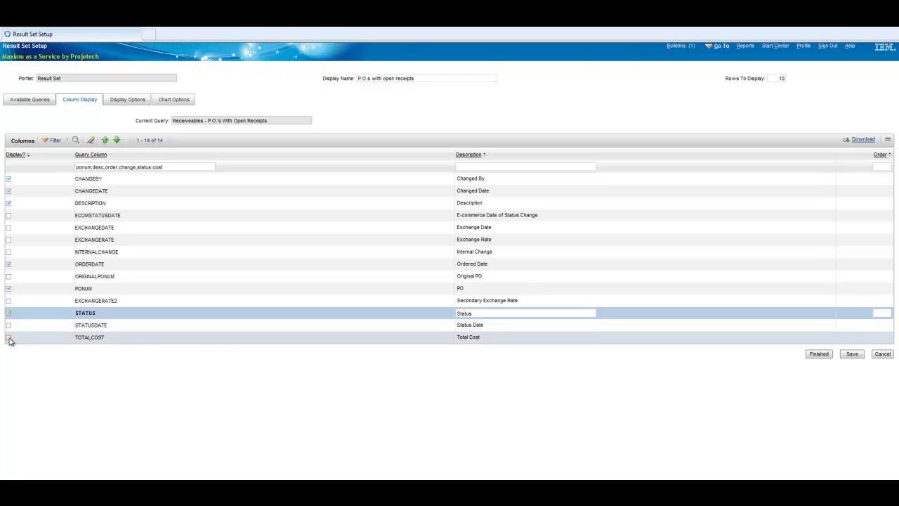
left_click(9, 337)
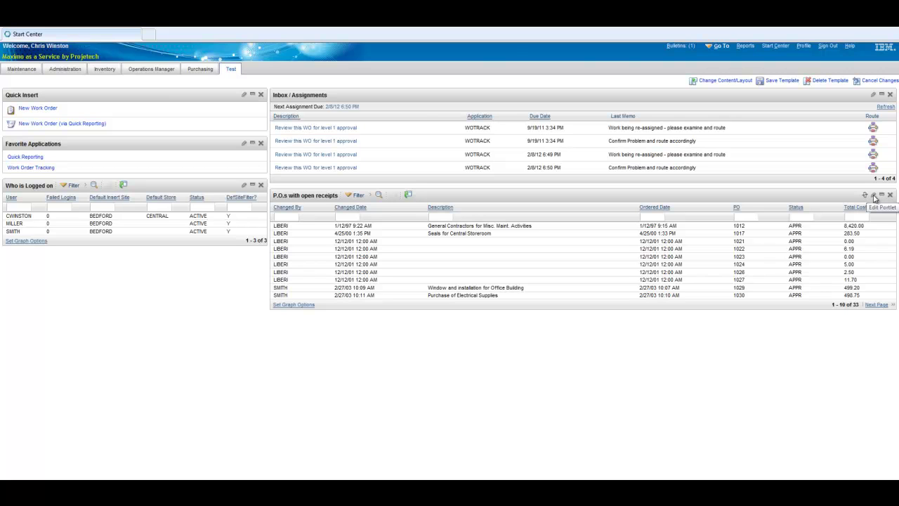
Reopen the column setup of the P.O.s with open receipts portlet and display the VENDOR (Company) column too.
left_click(874, 197)
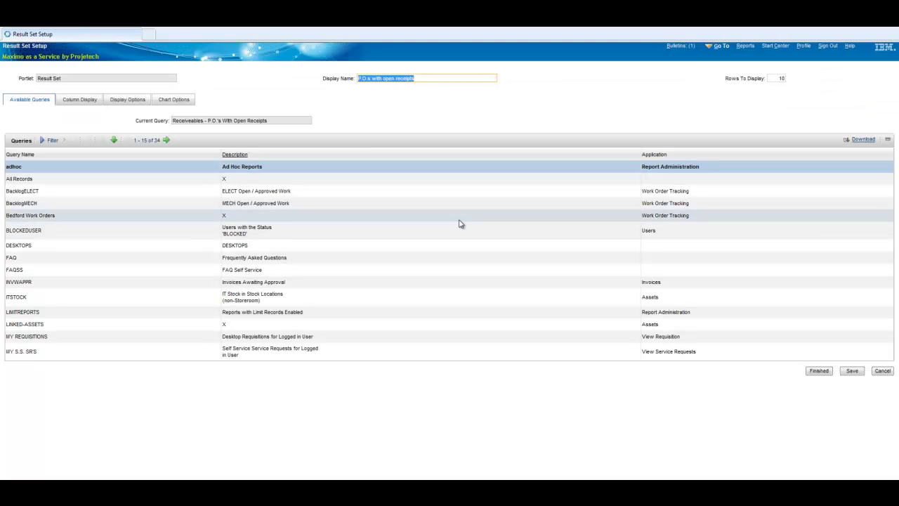
left_click(90, 101)
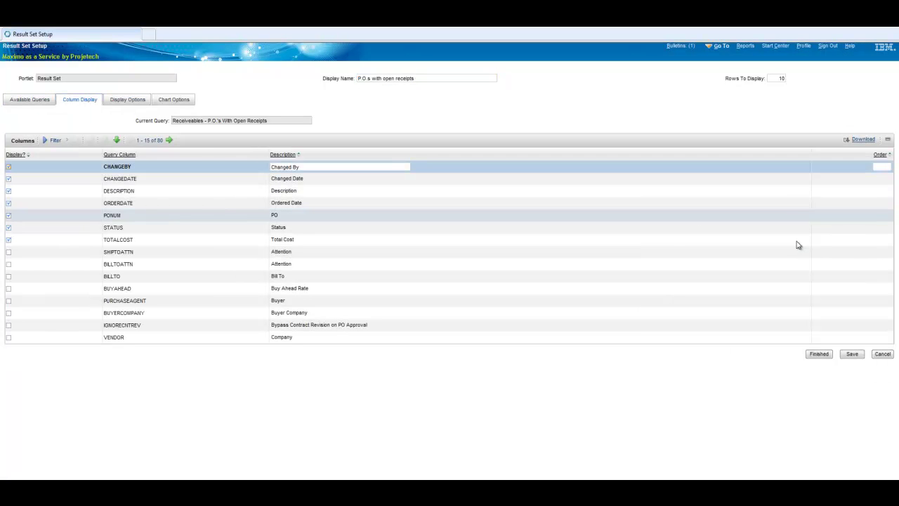
left_click(9, 340)
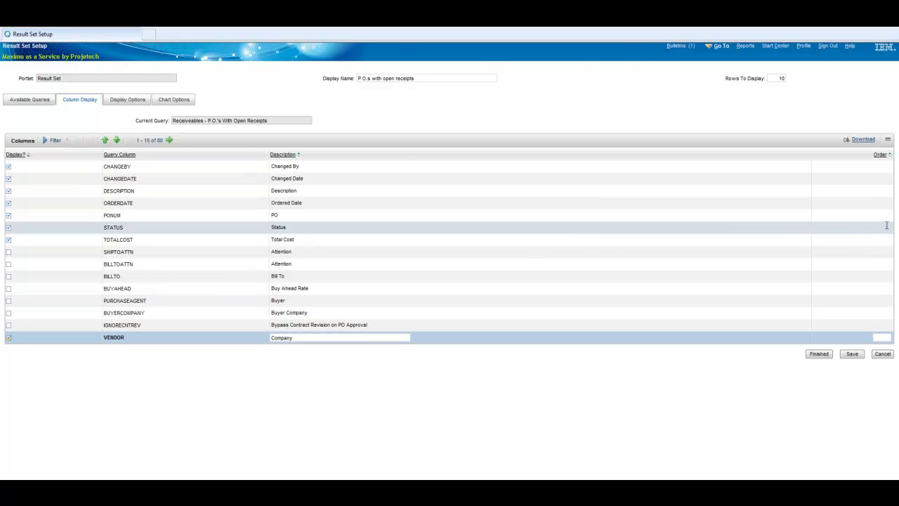
Set the column order to PO 1, Description 2, Ordered Date 3, Changed By 4 and Changed Date 5.
left_click(883, 215)
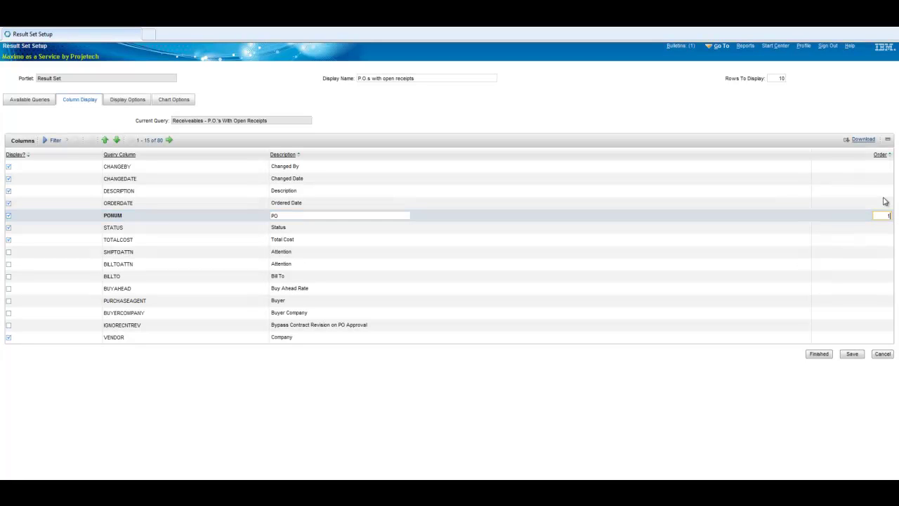
type("1")
left_click(885, 191)
type("2")
left_click(884, 204)
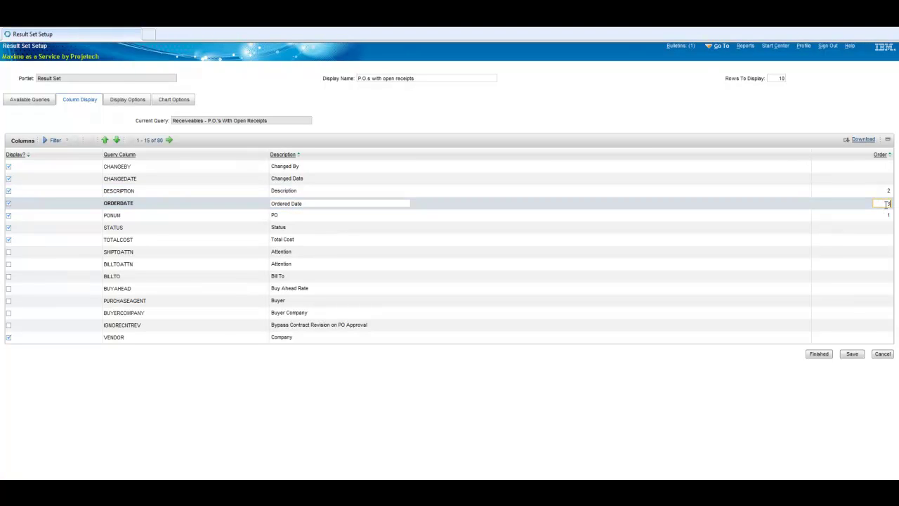
type("3")
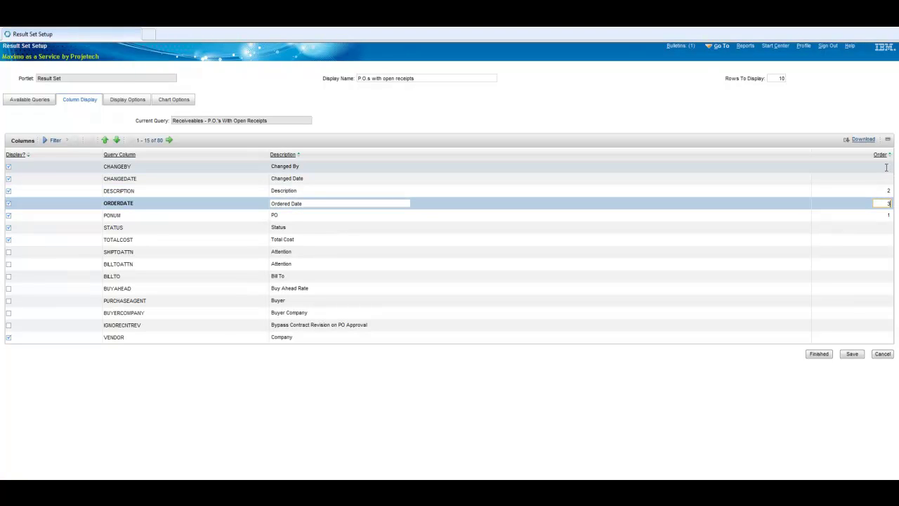
left_click(886, 167)
type("4")
left_click(887, 178)
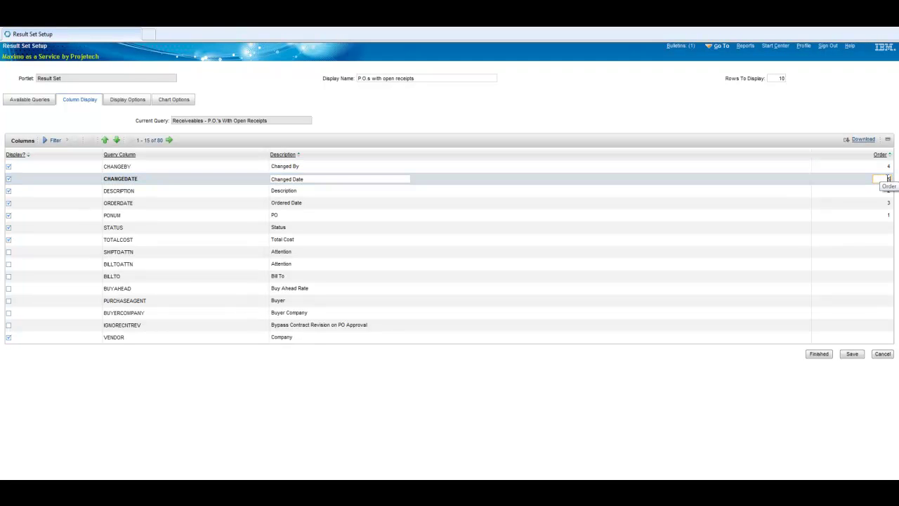
type("5")
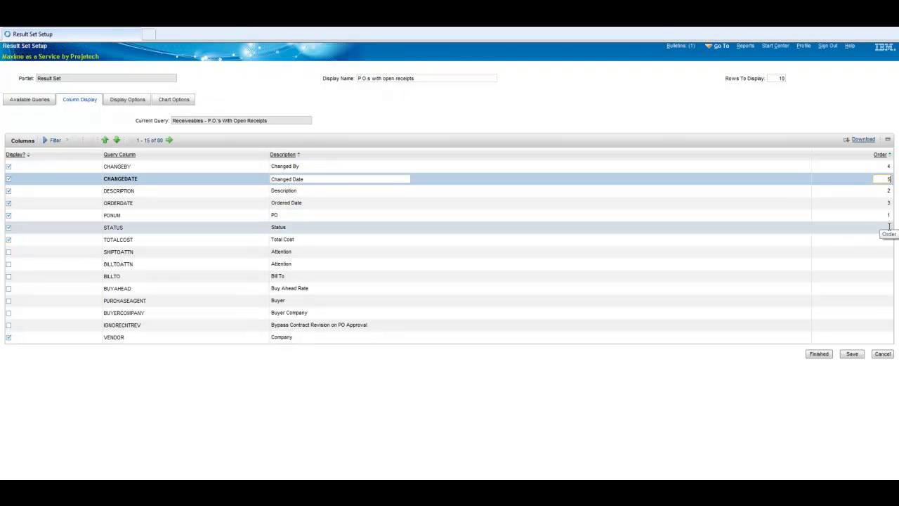
Set the column order to Status 6, Company 7 and Total Cost 8, and finish the portlet setup.
left_click(888, 227)
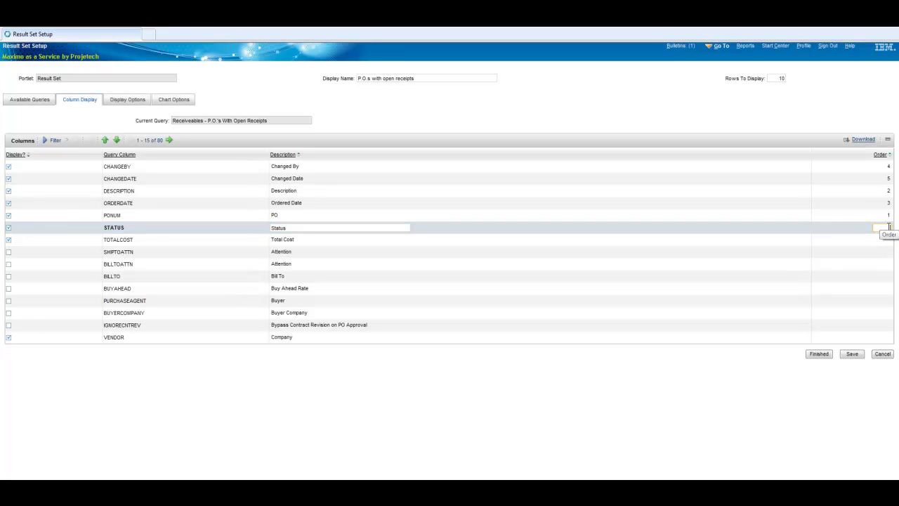
type("6")
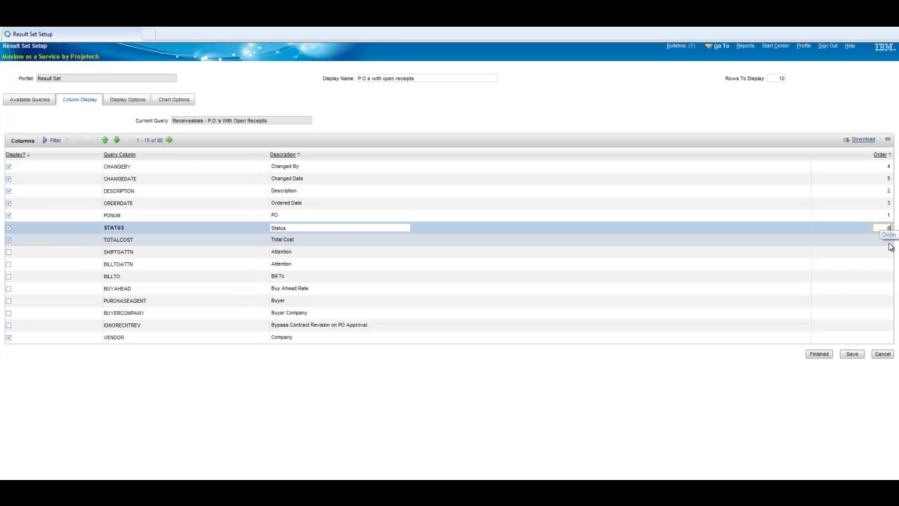
left_click(887, 338)
type("7")
left_click(882, 239)
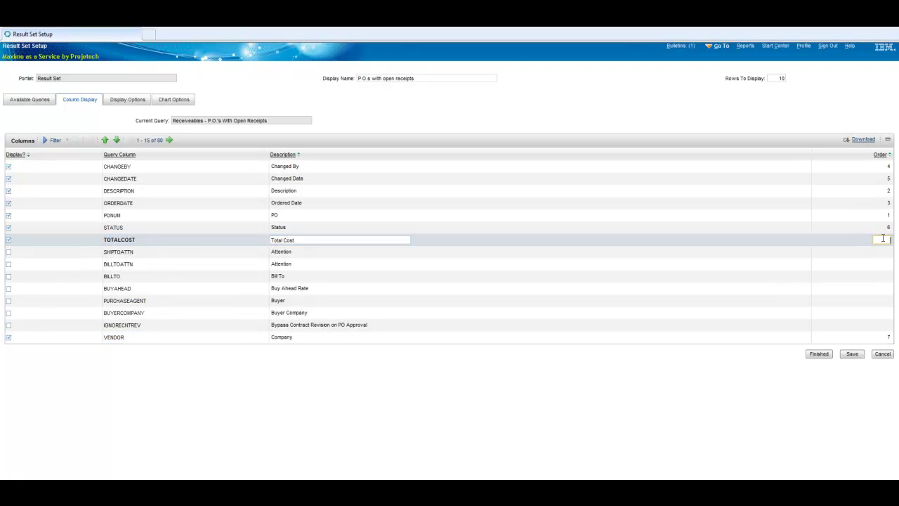
type("8")
left_click(169, 140)
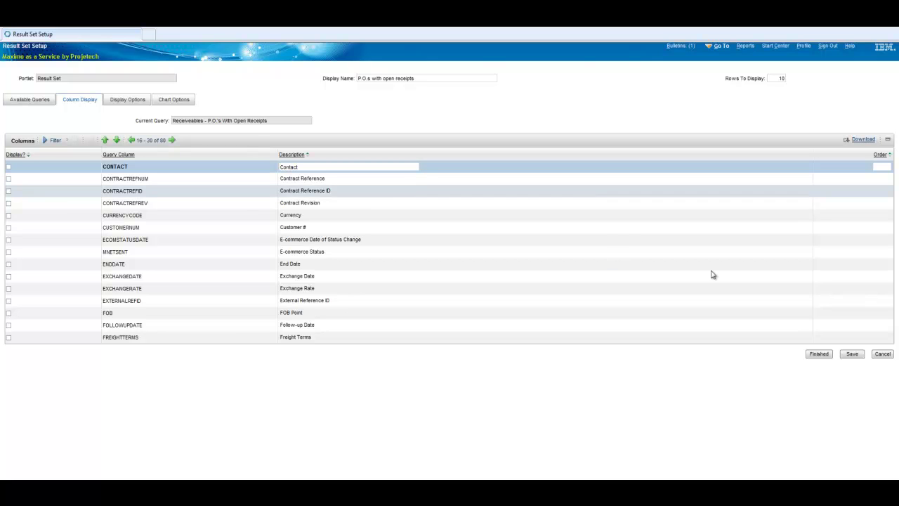
left_click(820, 354)
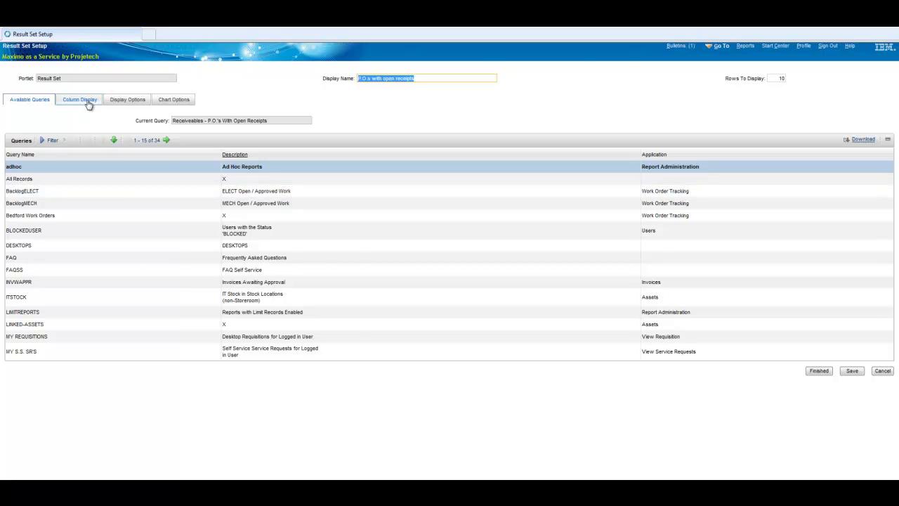
Open the column setup of the P.O.s with open receipts portlet and filter the query columns by "recei".
left_click(87, 102)
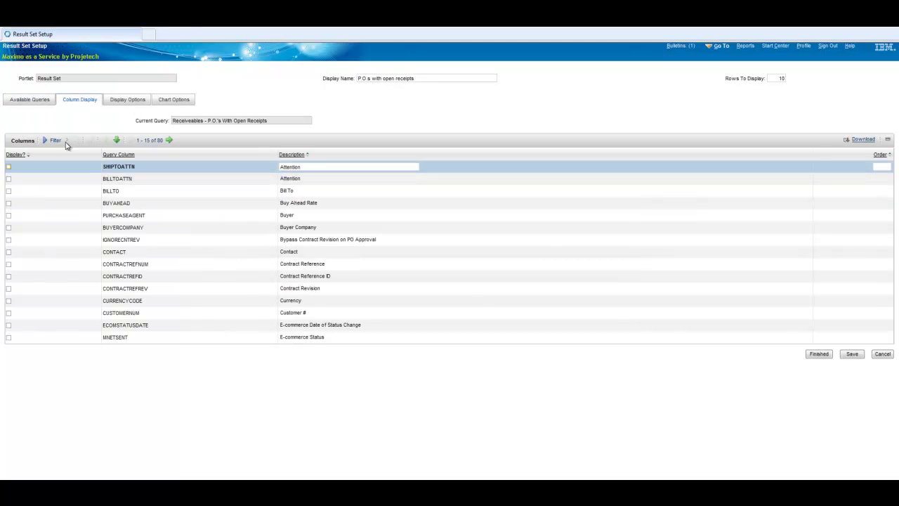
left_click(62, 143)
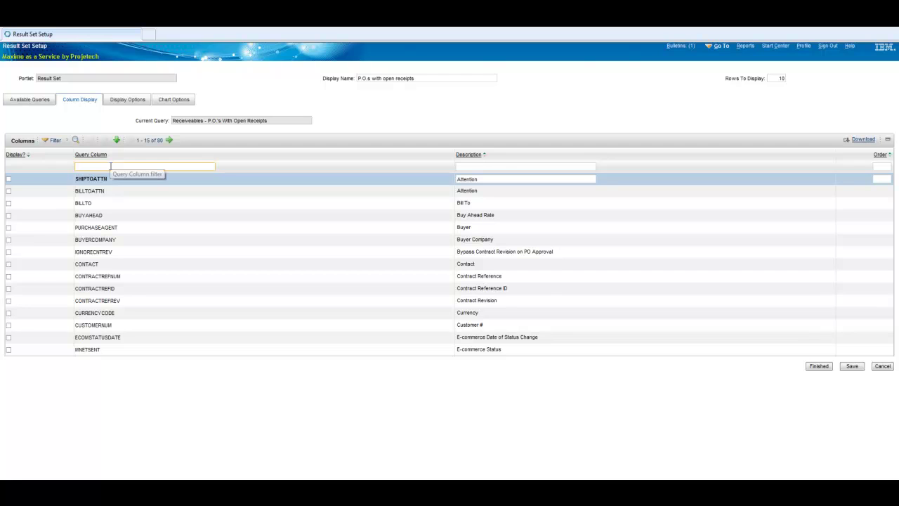
type("rece")
key("Return")
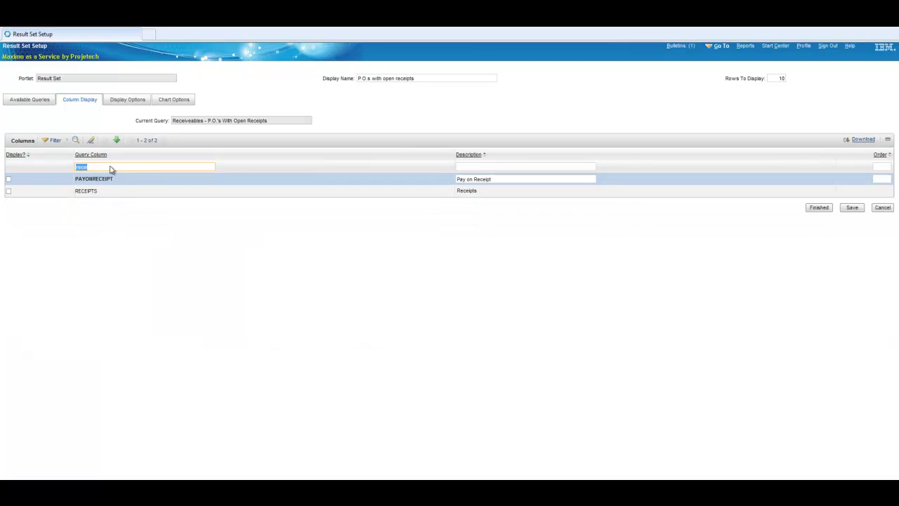
Display the RECEIPTS column with order 12, finish the portlet setup, and page through the resulting P.O. list.
left_click(9, 190)
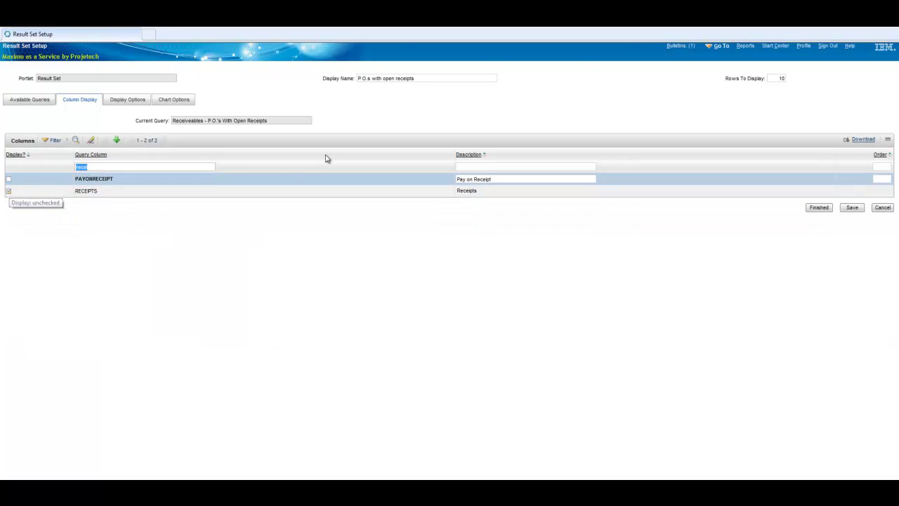
left_click(881, 191)
type("12")
left_click(858, 209)
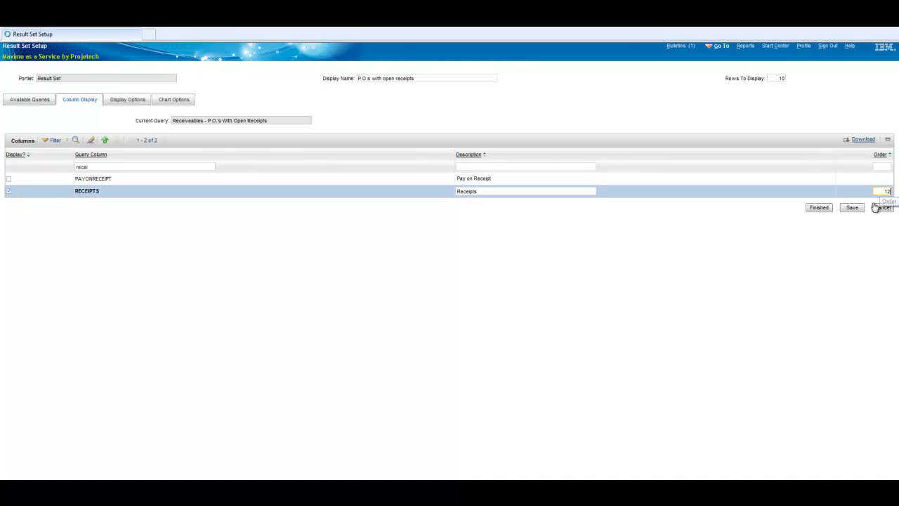
left_click(820, 210)
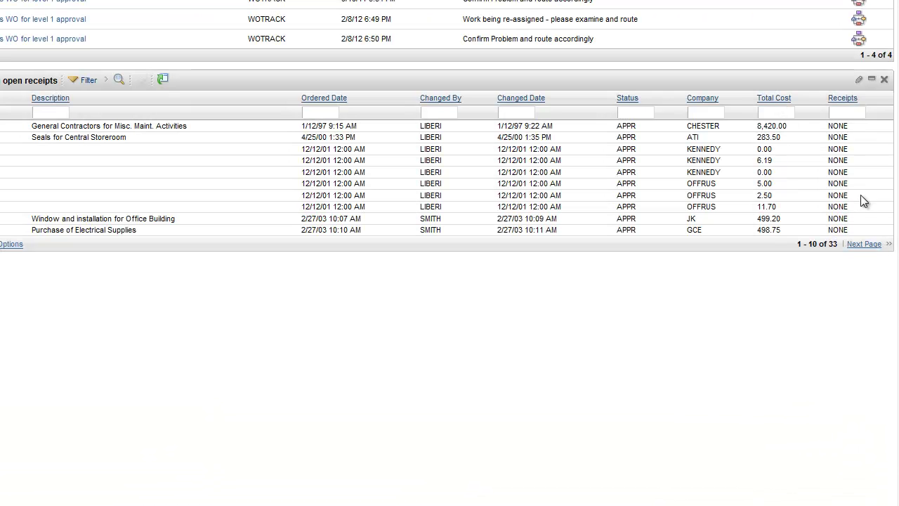
left_click(869, 244)
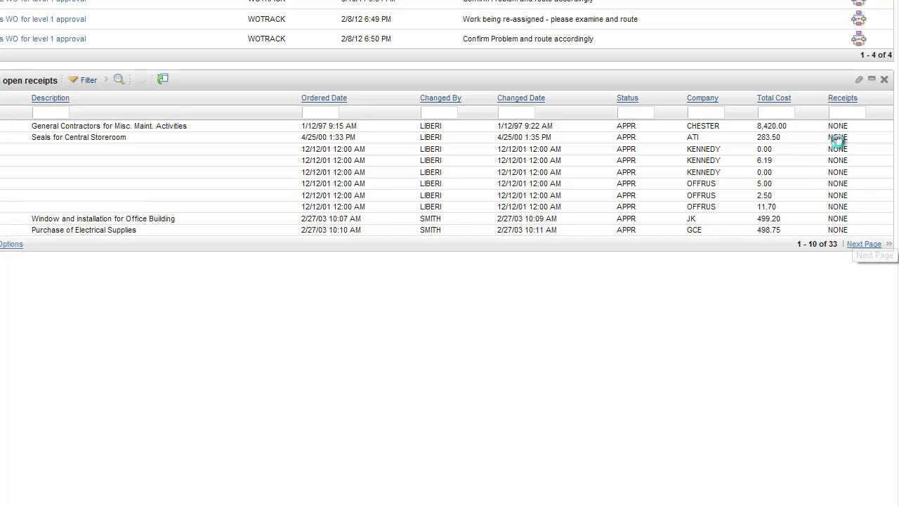
left_click(861, 244)
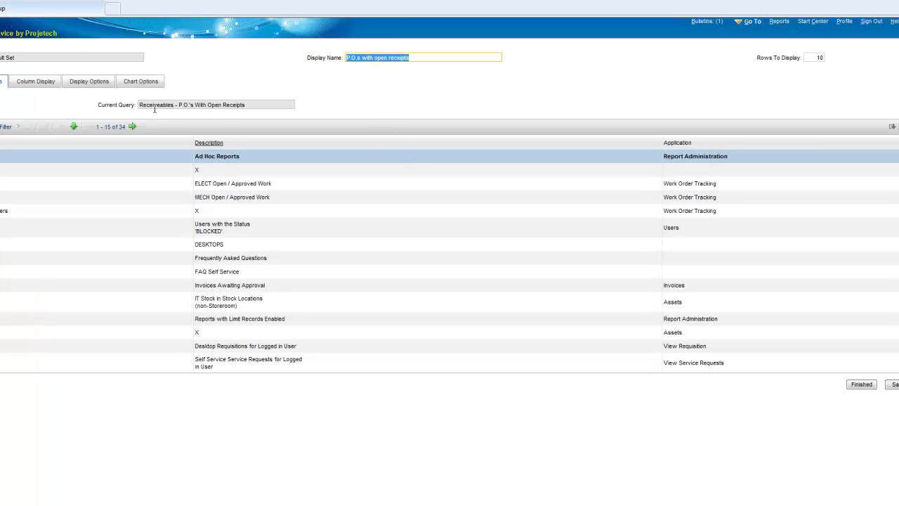
In the P.O. portlet's display options, set the condition attribute to RECEIPTS.
left_click(89, 81)
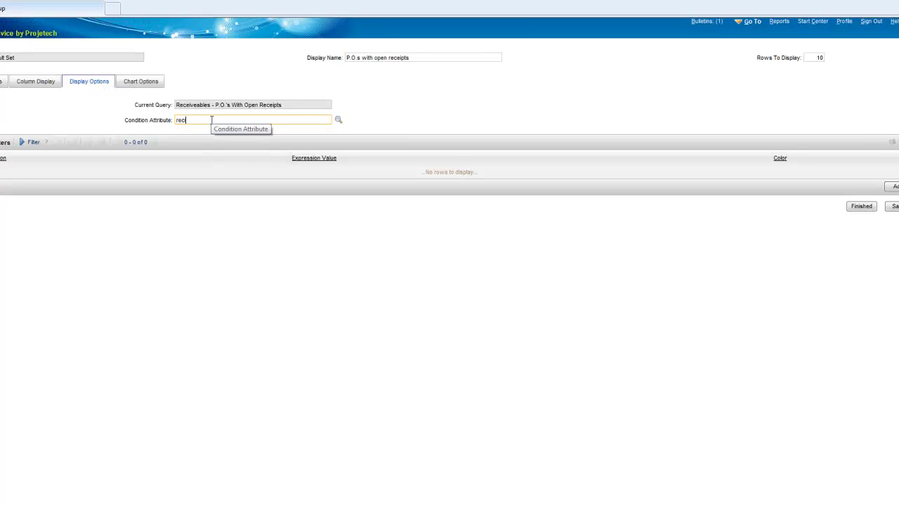
key("Tab")
left_click(213, 121)
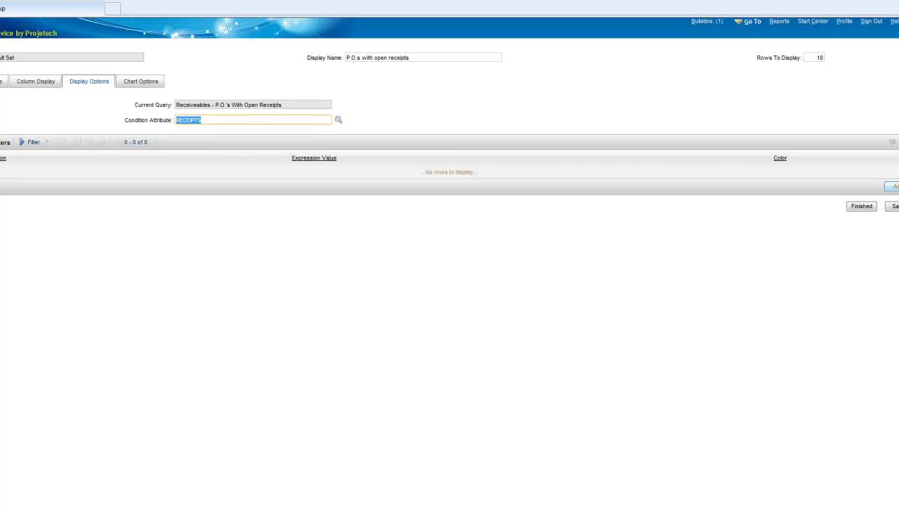
Add a color condition with the expression Equal To, the value NONE and the color Blue.
left_click(893, 186)
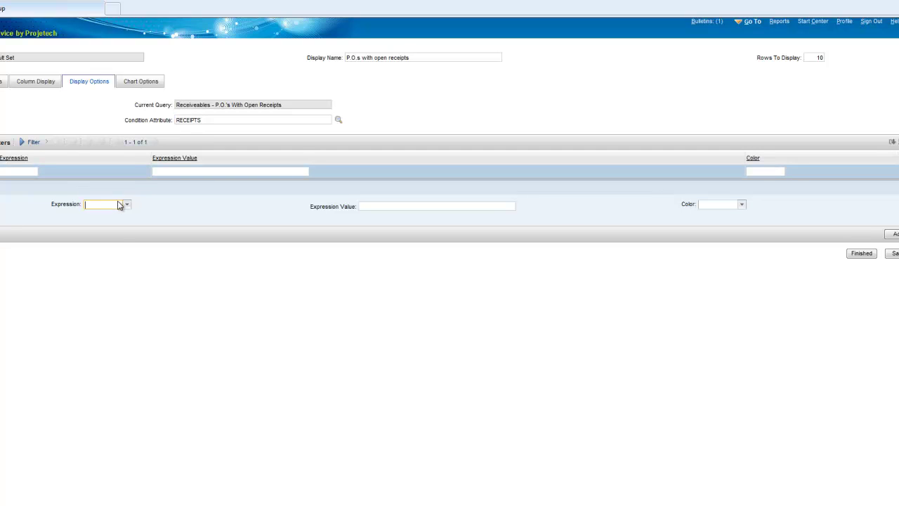
left_click(124, 205)
left_click(130, 252)
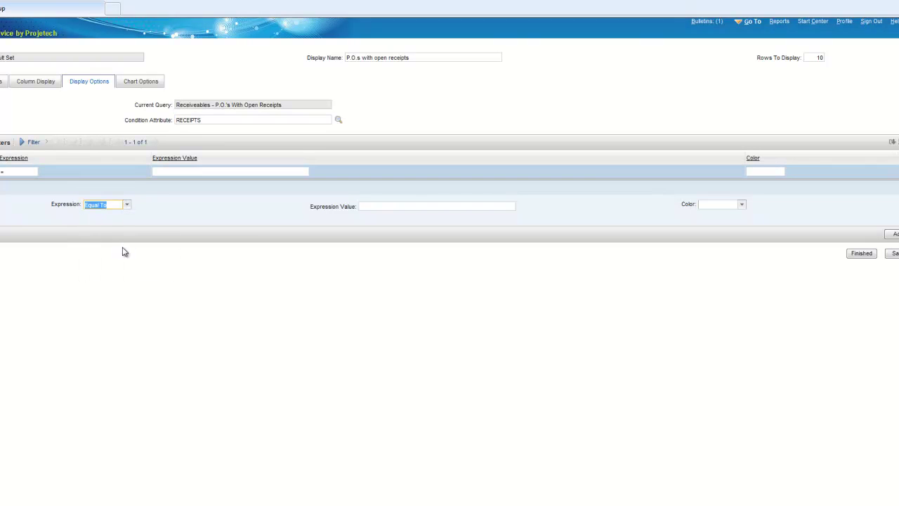
left_click(382, 205)
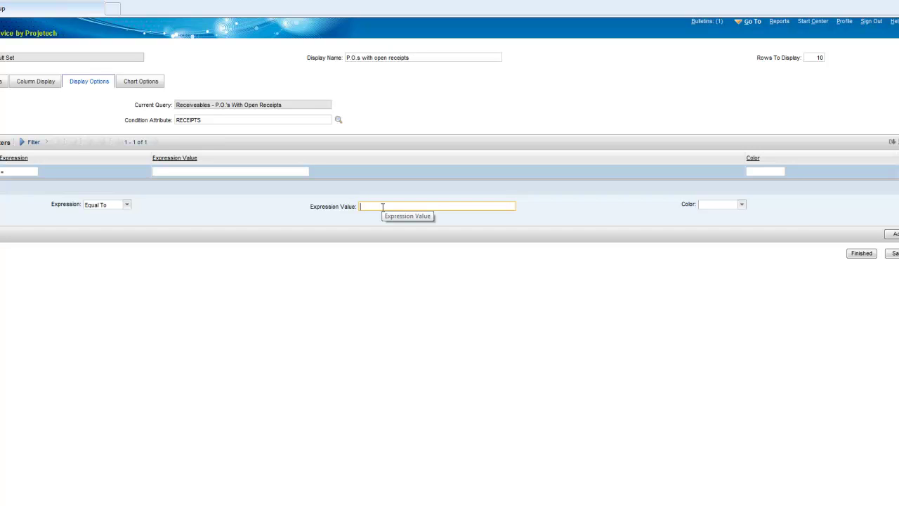
type("NONE")
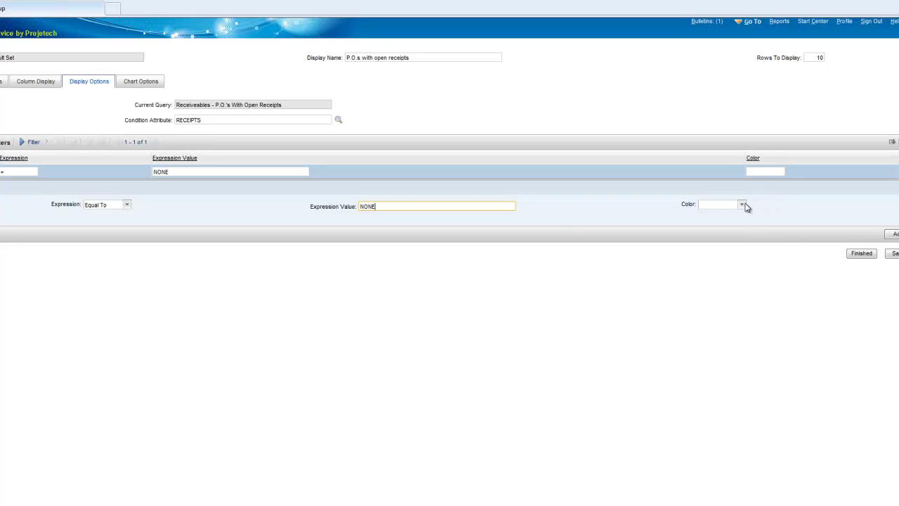
left_click(742, 205)
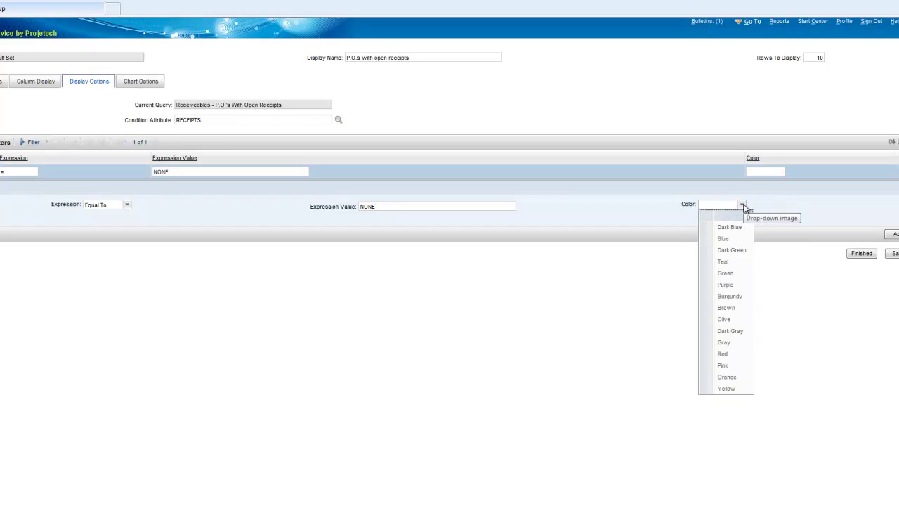
left_click(728, 239)
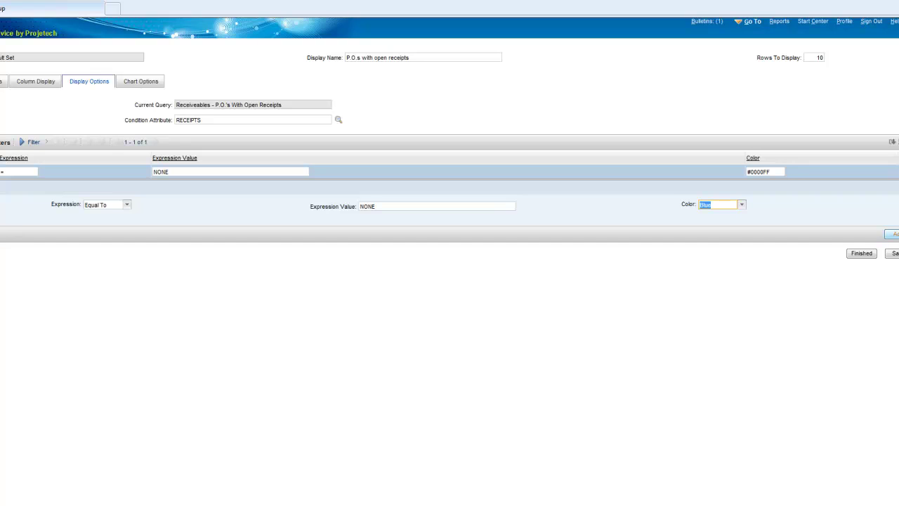
Add a second color condition with the expression Equal To, the value PARTIAL and the color Green.
left_click(891, 234)
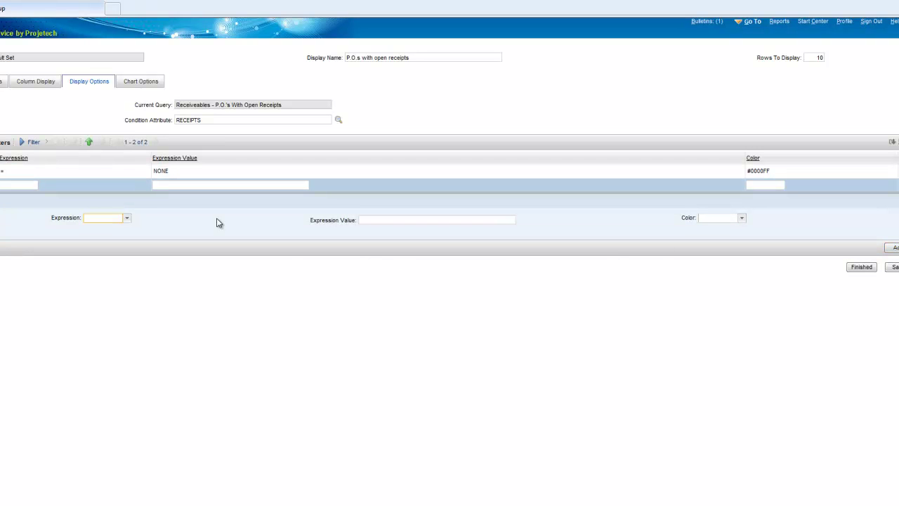
left_click(128, 218)
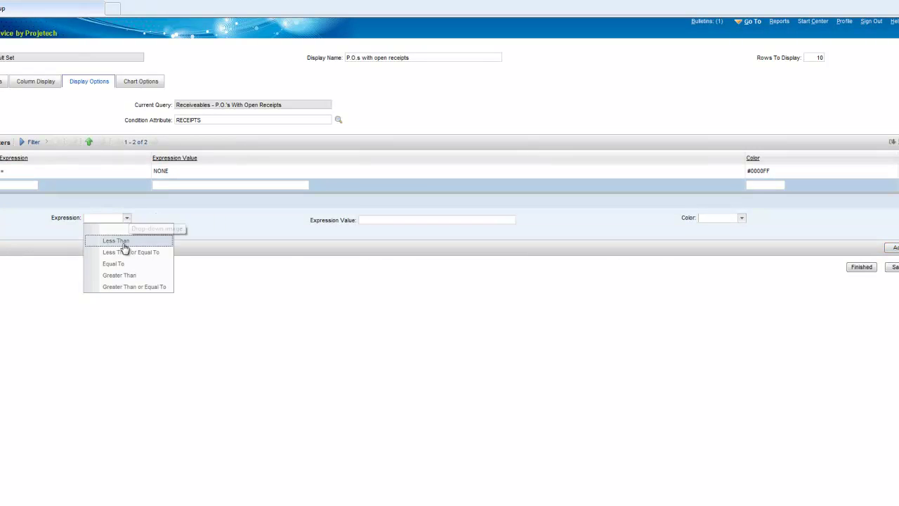
left_click(116, 264)
left_click(365, 220)
type("PARTIAL")
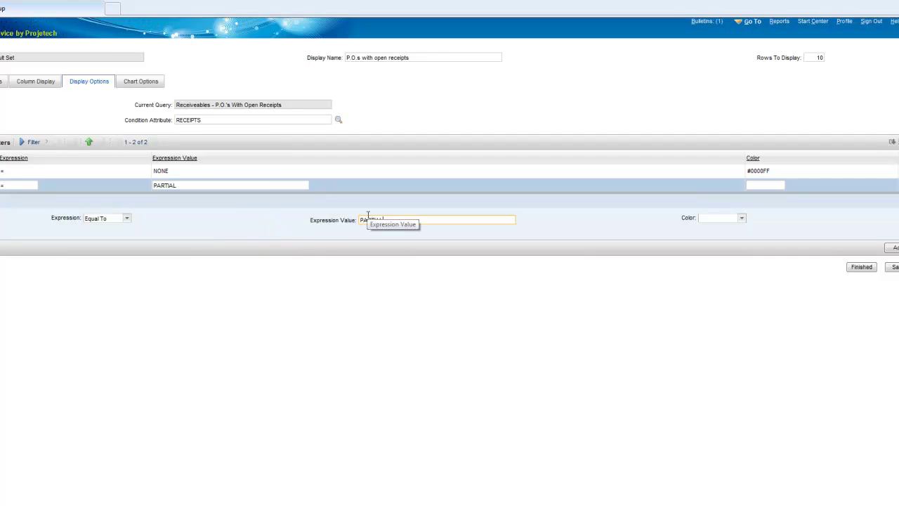
left_click(741, 218)
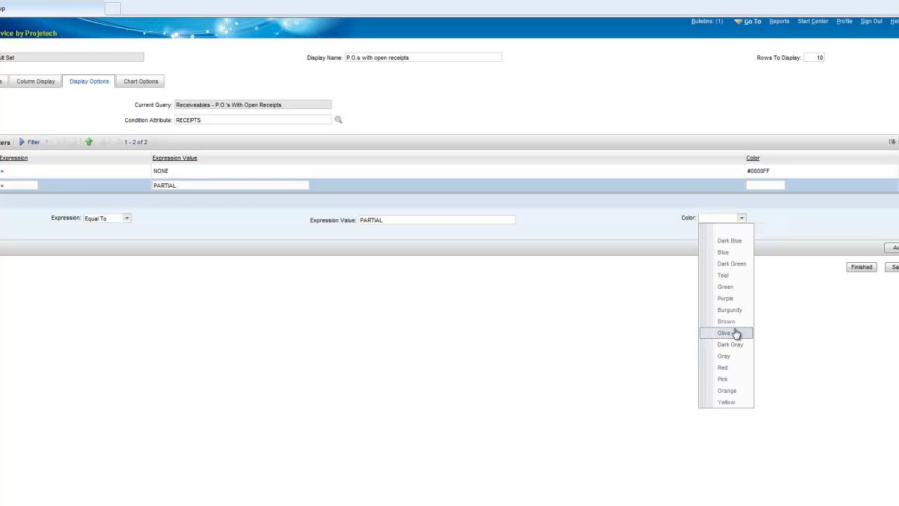
left_click(730, 288)
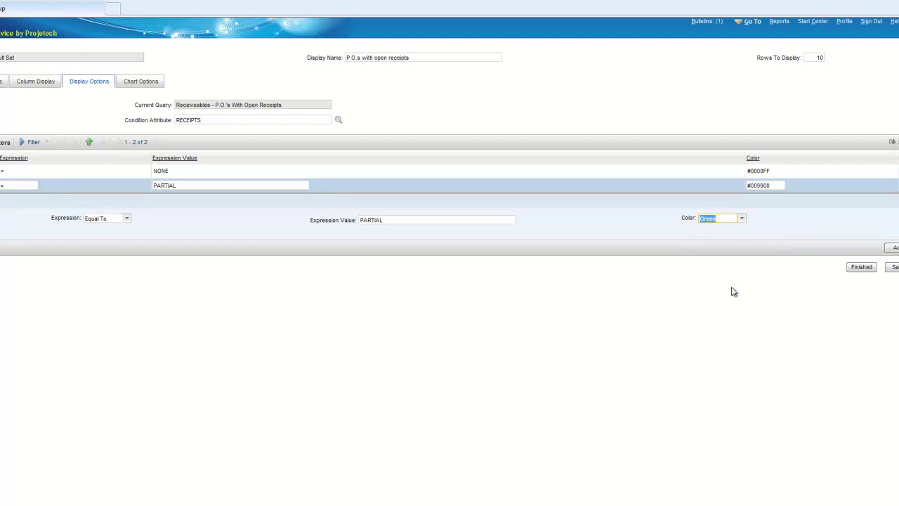
Set the portlet's rows to display to 20, finish the setup, and go to the second page of P.O.s.
double_click(817, 56)
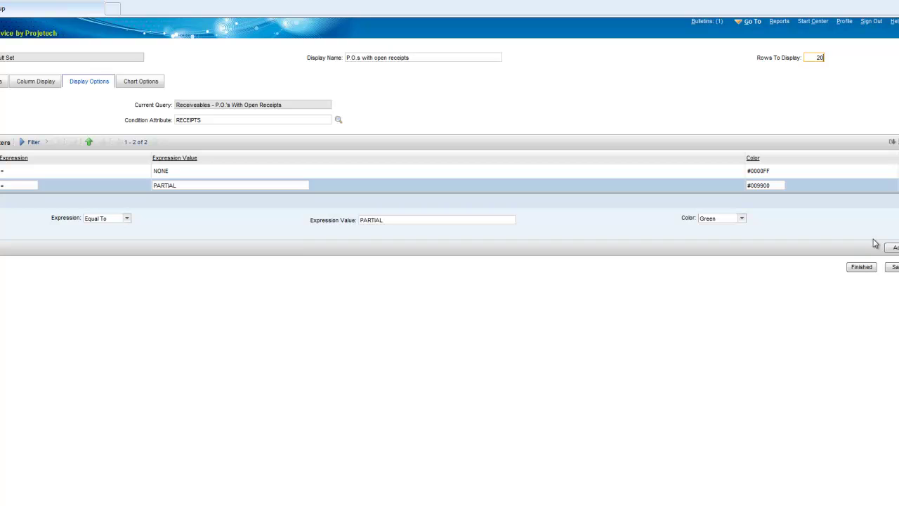
left_click(861, 268)
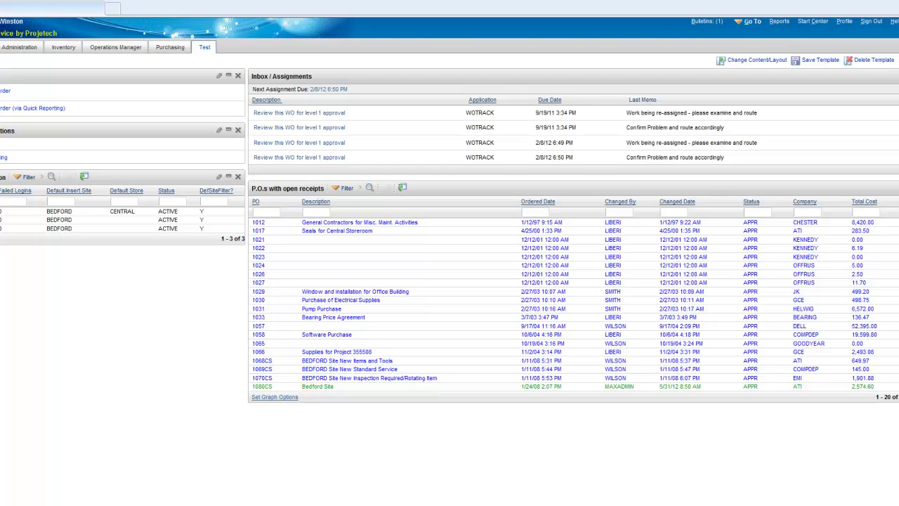
left_click(893, 397)
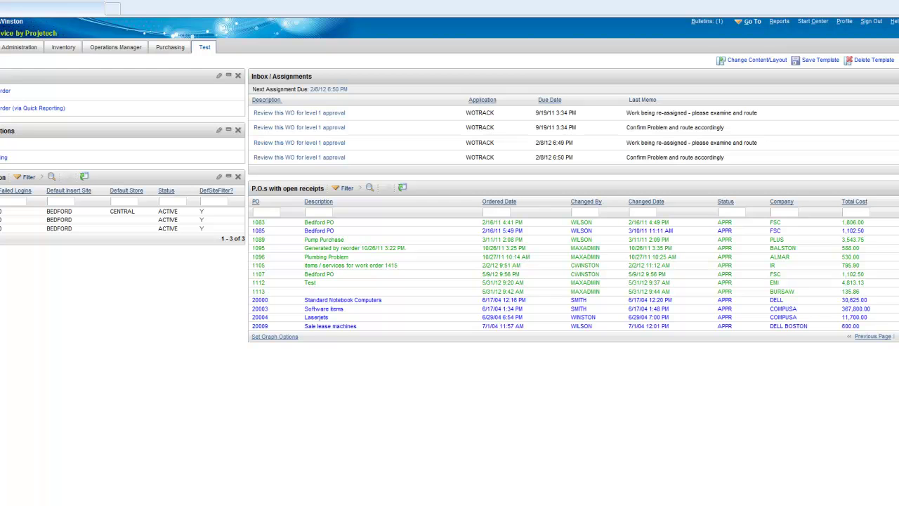
Set the P.O. portlet's graph options to display by RECEIPTS, keeping the BAR chart type.
left_click(275, 337)
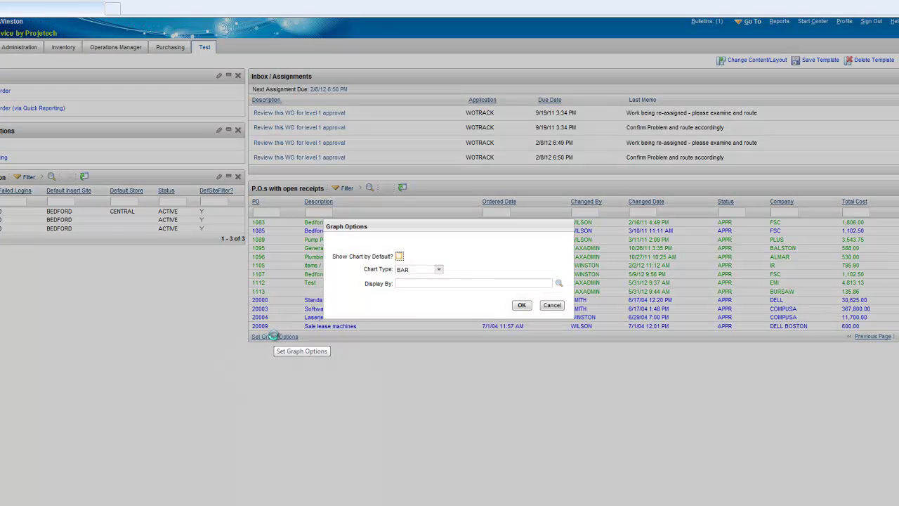
left_click(449, 282)
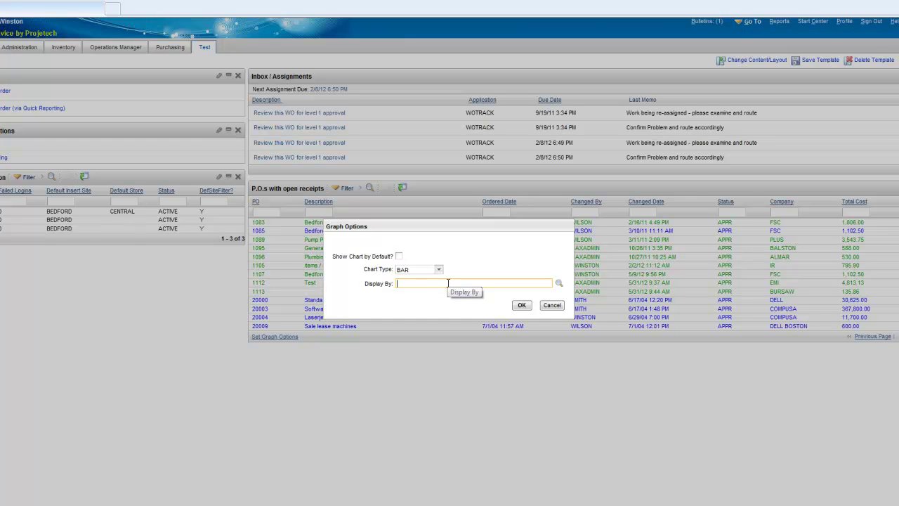
type("RECEI")
key("Tab")
left_click(521, 305)
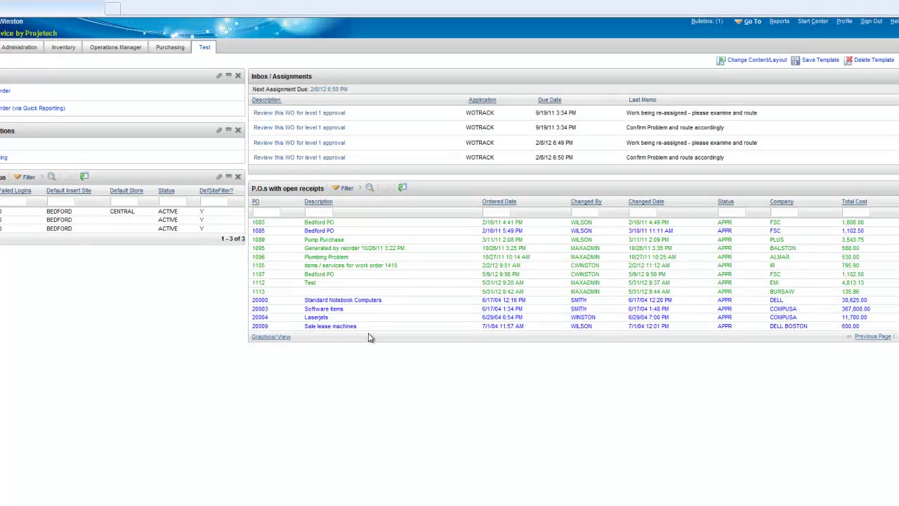
Switch the P.O. portlet to its graphical view and drill into the PARTIAL receipts bar.
left_click(267, 337)
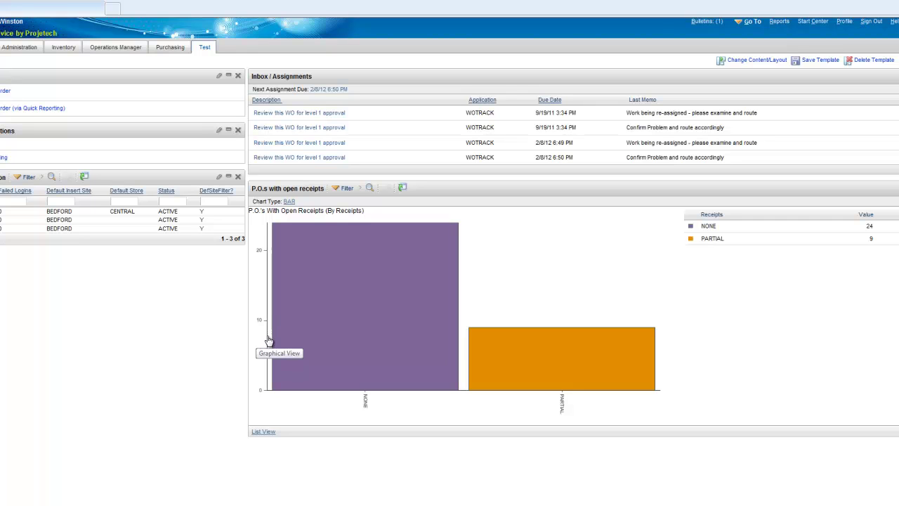
mouse_move(539, 361)
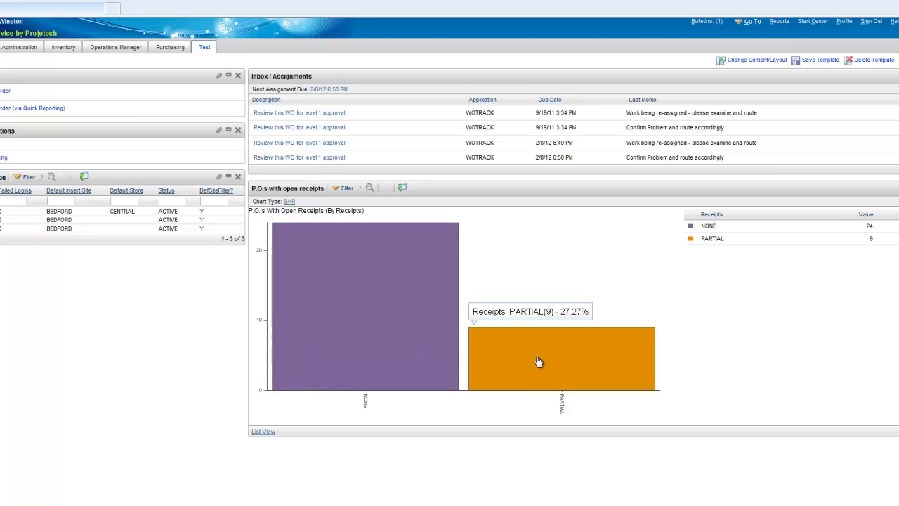
left_click(566, 359)
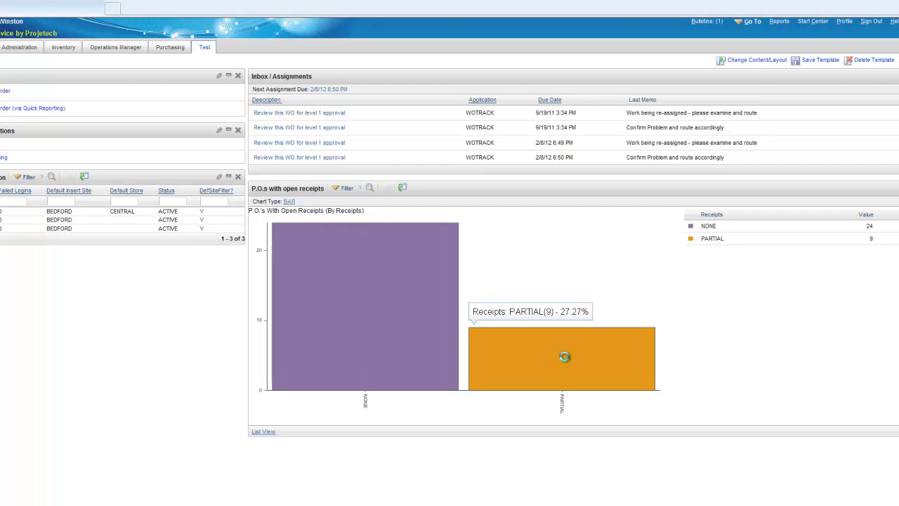